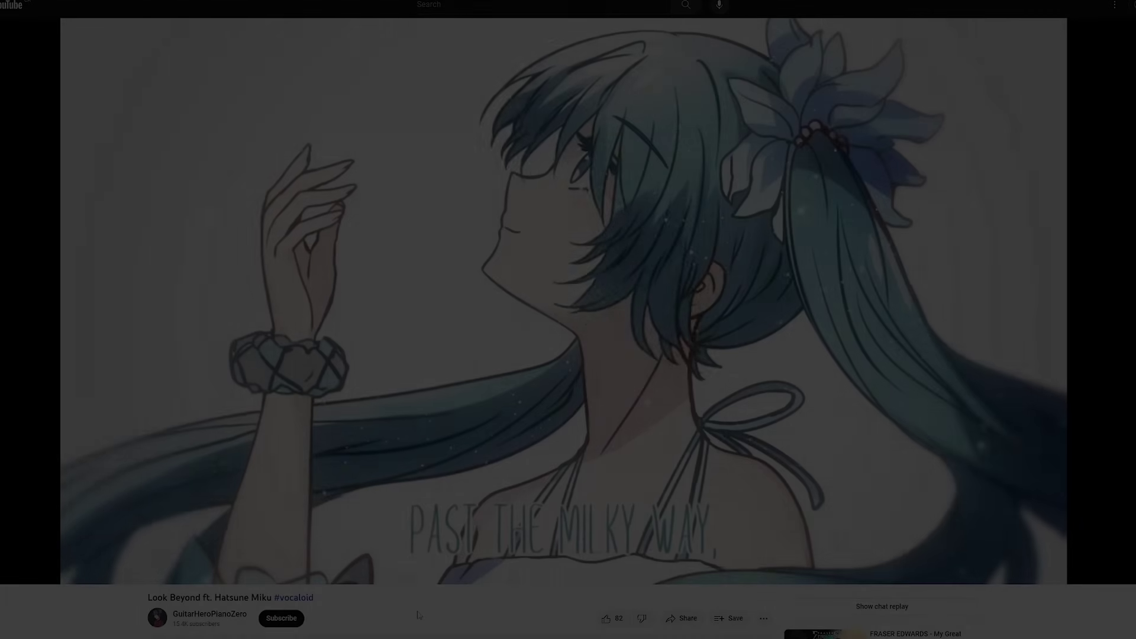
# Scroll the Look Beyond description and open the drive.google.com link for the VPR and instrumental.
pyautogui.scroll(-4, 415, 600)
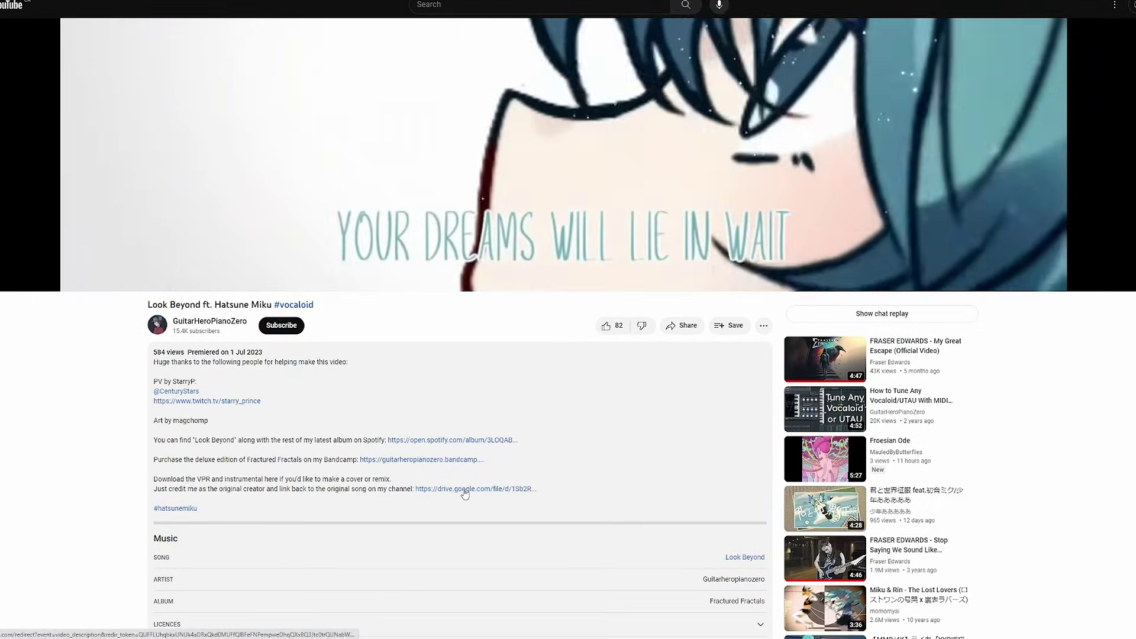
pyautogui.click(465, 492)
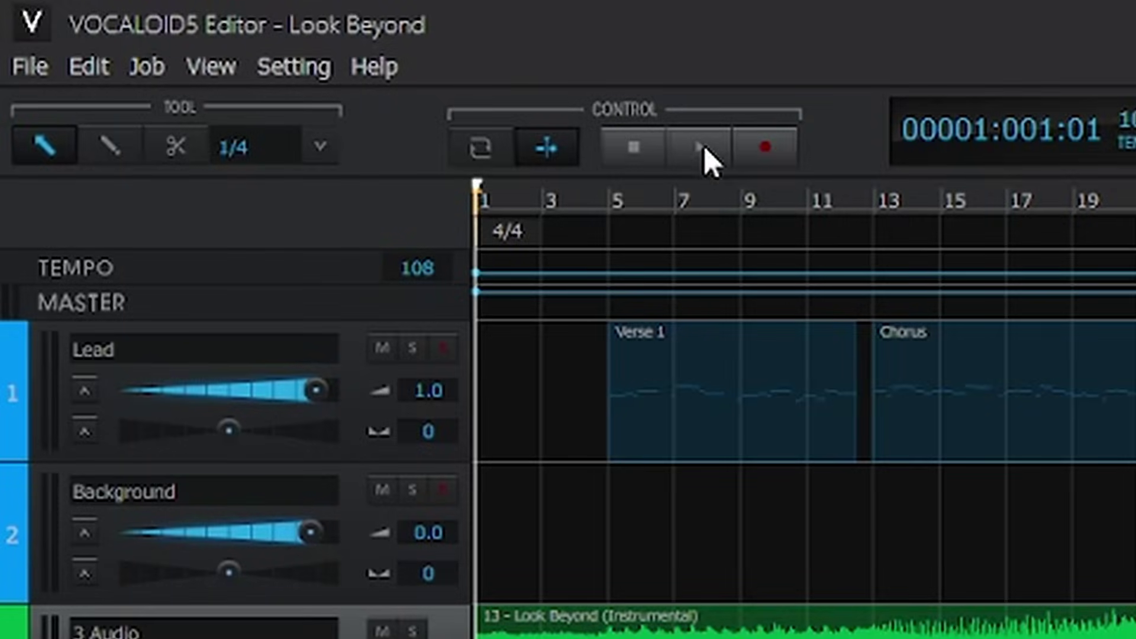
pyautogui.click(704, 144)
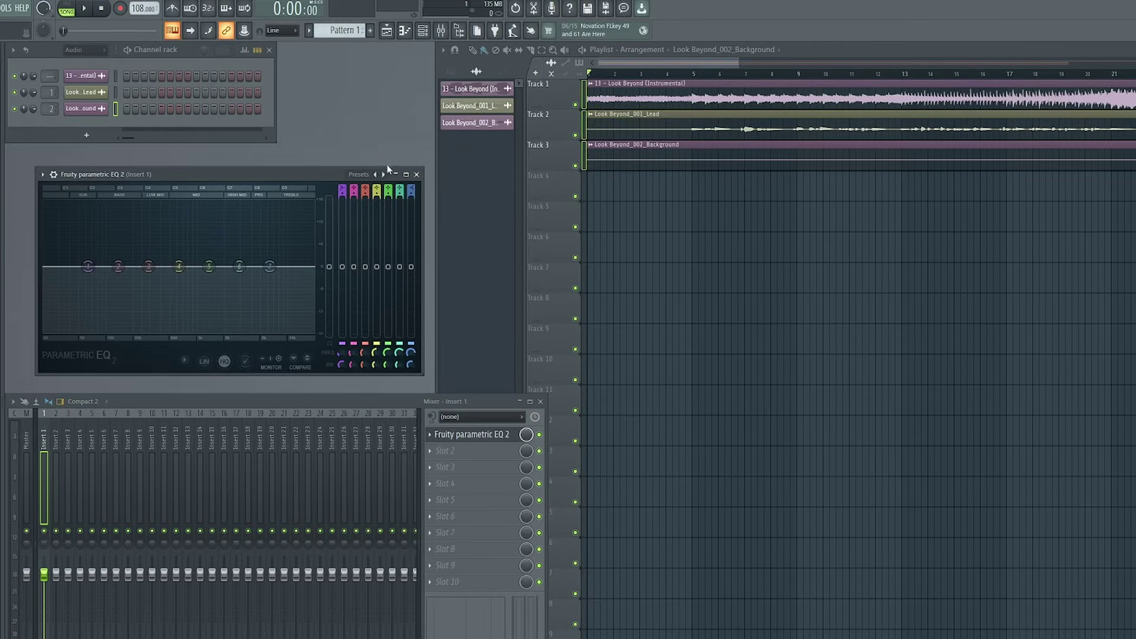
pyautogui.click(53, 173)
# Apply the Vocal Presence EQ preset and add Fruity Compressor to Insert 1's second slot.
pyautogui.click(215, 359)
pyautogui.click(417, 173)
pyautogui.click(445, 451)
pyautogui.click(737, 229)
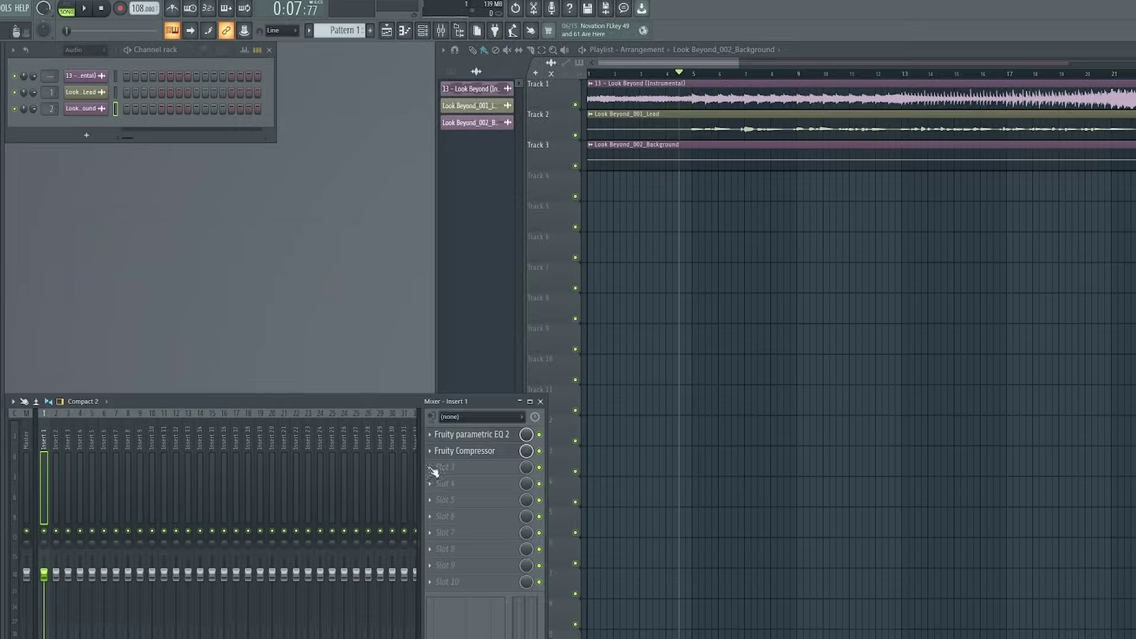
# Add Fruity delay 2 to slot 3, audition it, and add Fruity Reeverb 2 to slot 4.
pyautogui.click(433, 467)
pyautogui.click(581, 180)
pyautogui.click(284, 184)
pyautogui.click(174, 204)
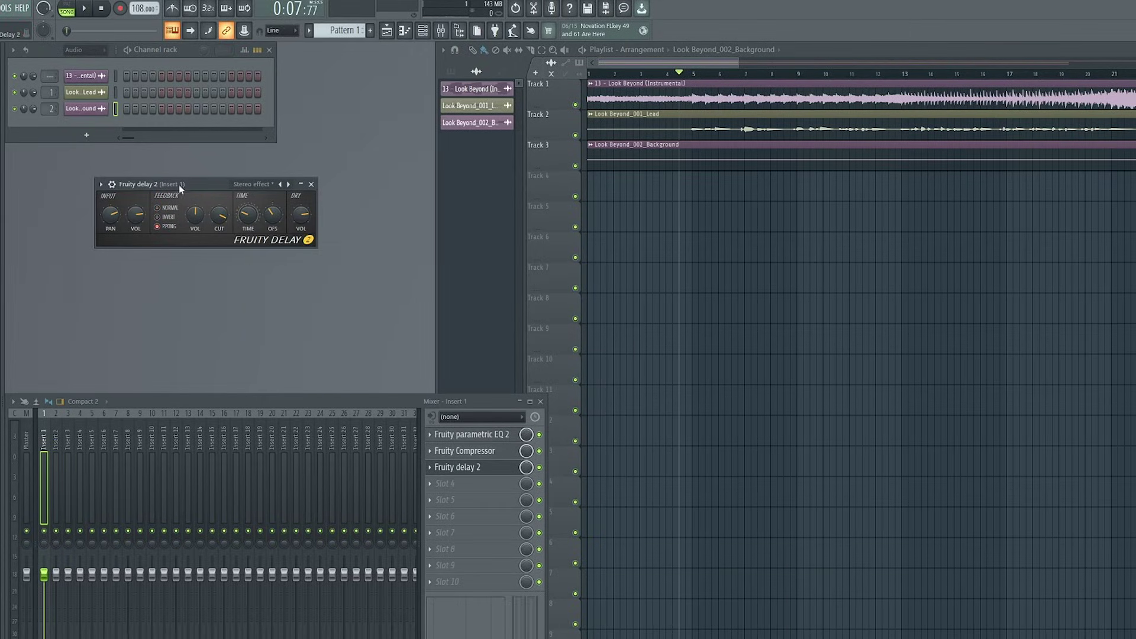
pyautogui.moveTo(174, 184); pyautogui.dragTo(175, 217)
pyautogui.press('space')
pyautogui.press('space')
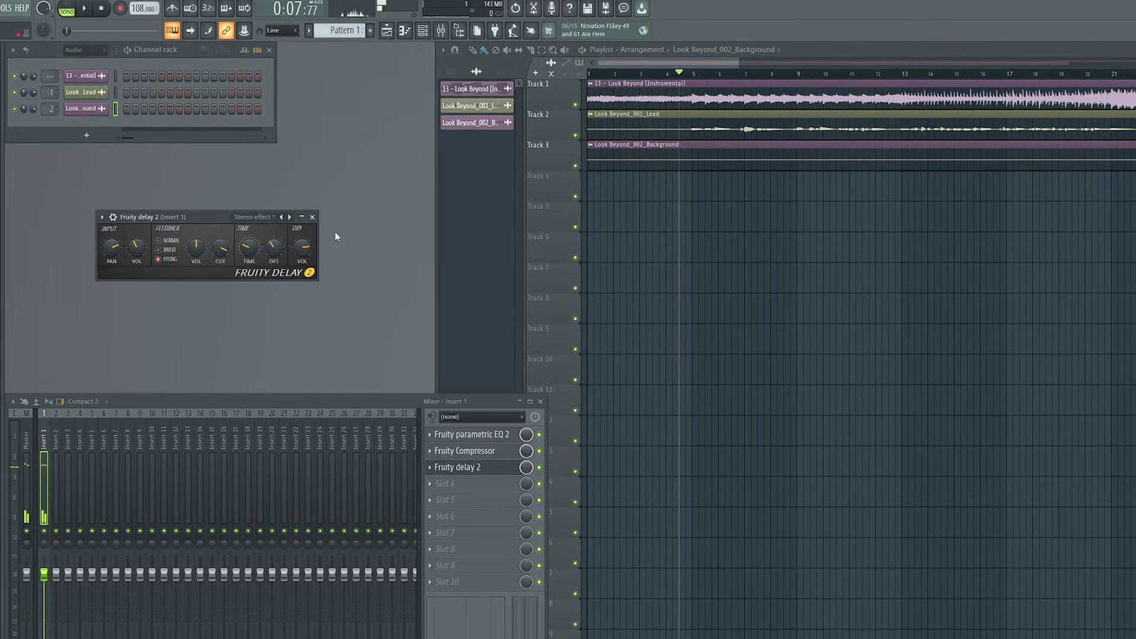
pyautogui.click(312, 216)
pyautogui.click(445, 483)
pyautogui.click(616, 179)
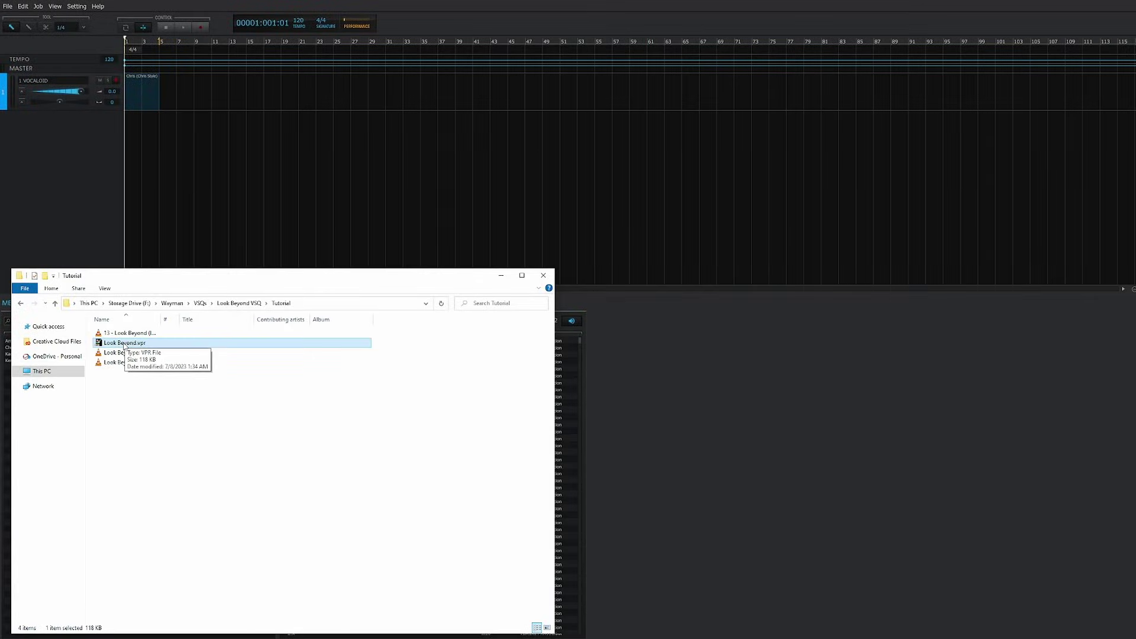
# Drop Look Beyond.vpr from File Explorer onto the VOCALOID5 Editor window to open it.
pyautogui.moveTo(124, 342); pyautogui.dragTo(331, 237)
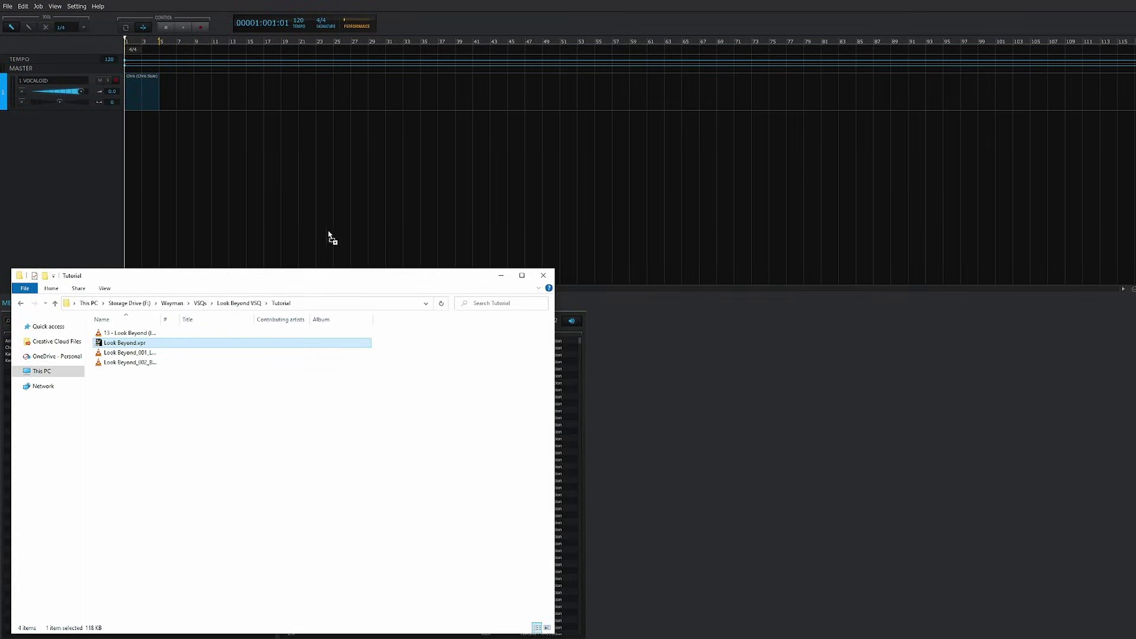
pyautogui.moveTo(472, 335); pyautogui.dragTo(473, 323)
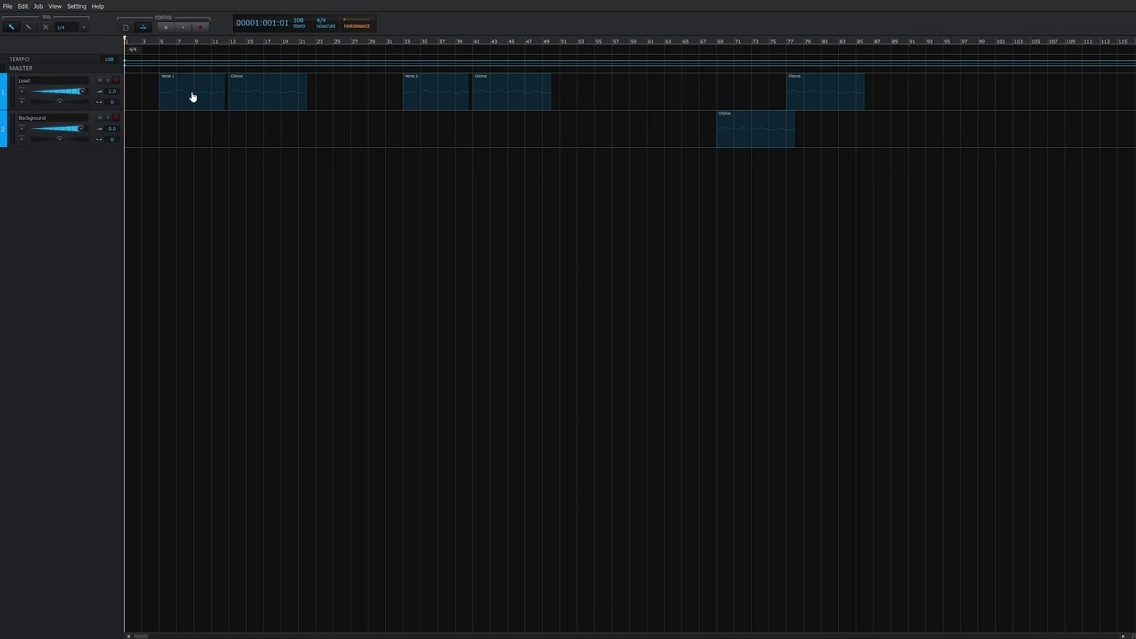
# Select all vocal parts and set their voice to RIN_V4_English from the English voice list.
pyautogui.doubleClick(190, 95)
pyautogui.moveTo(939, 81); pyautogui.dragTo(144, 136)
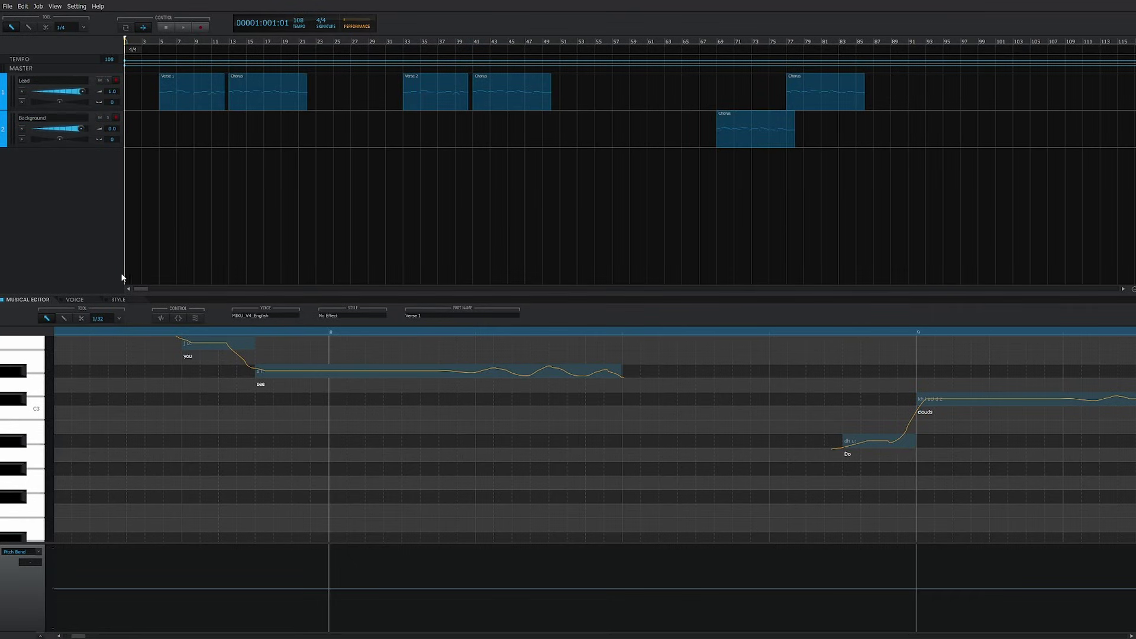
pyautogui.click(75, 300)
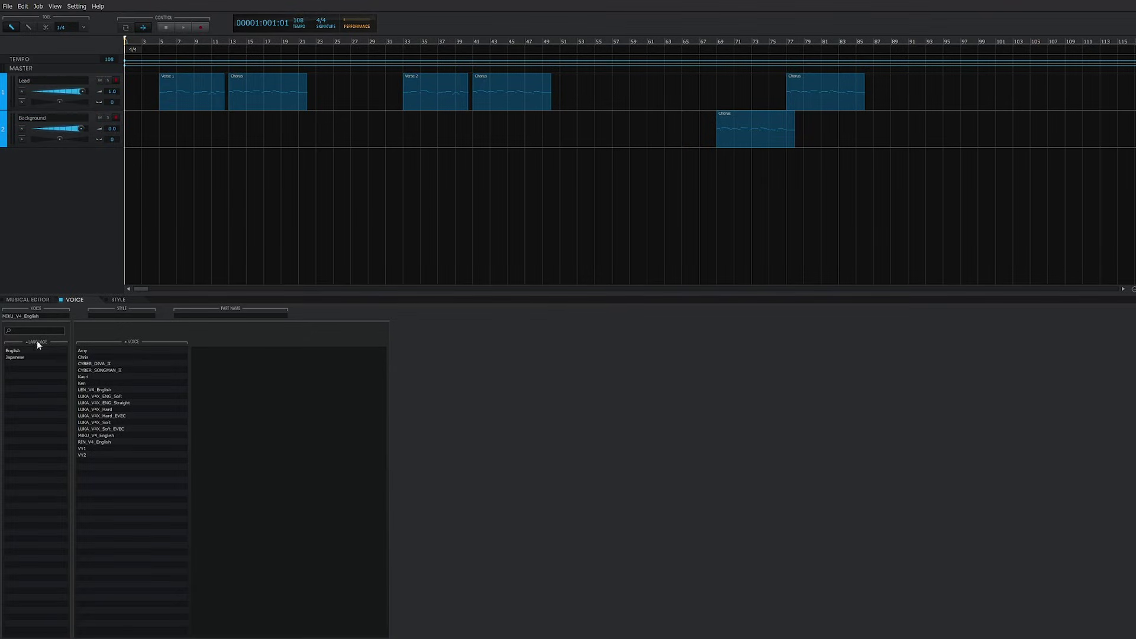
pyautogui.click(13, 350)
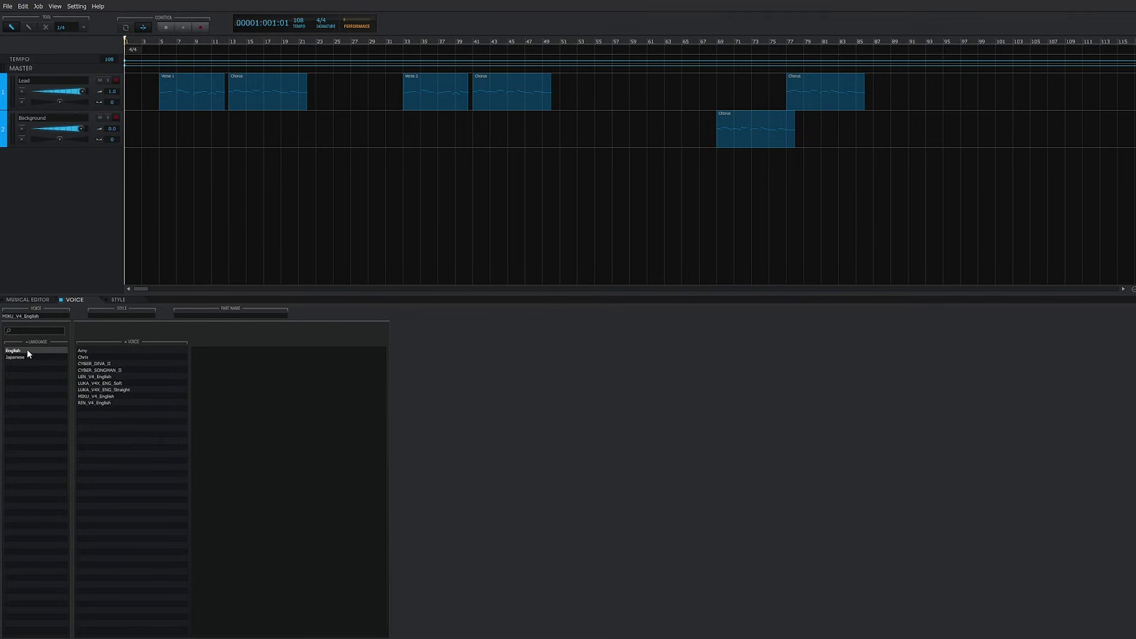
pyautogui.click(111, 402)
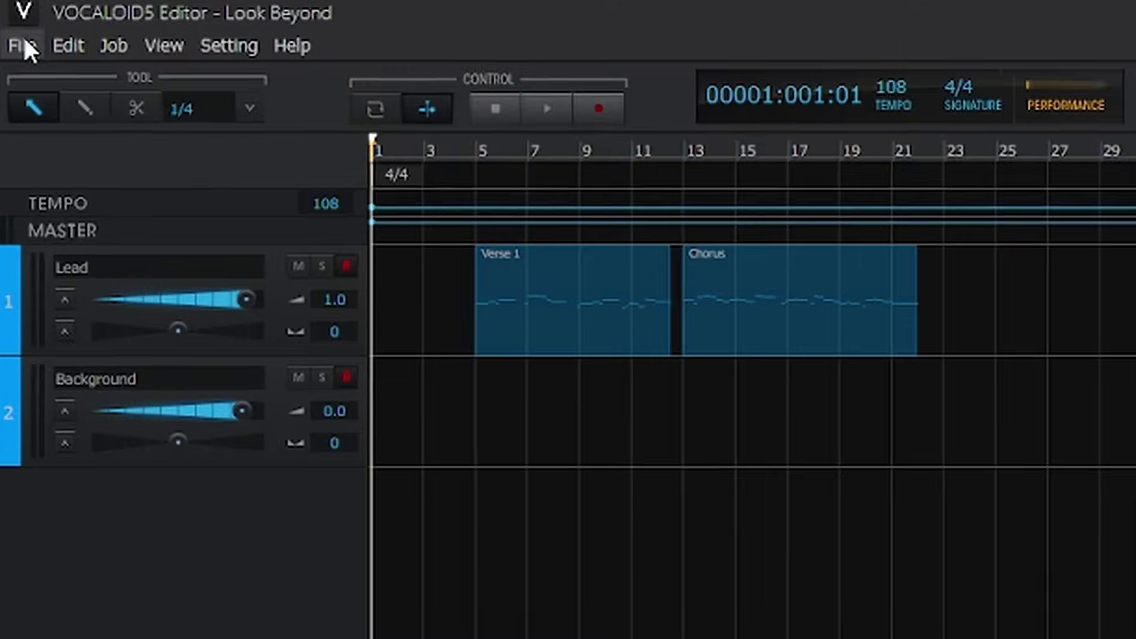
# Run File > Audio Mixdown as Multichannel to render Lead and Background as separate files.
pyautogui.click(7, 6)
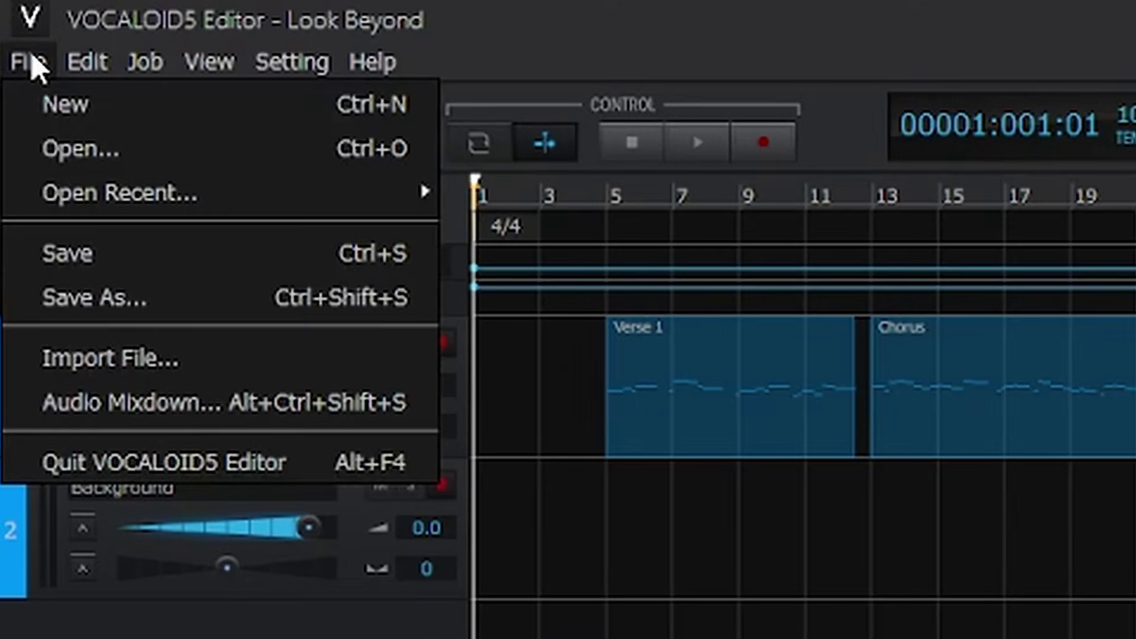
pyautogui.click(182, 407)
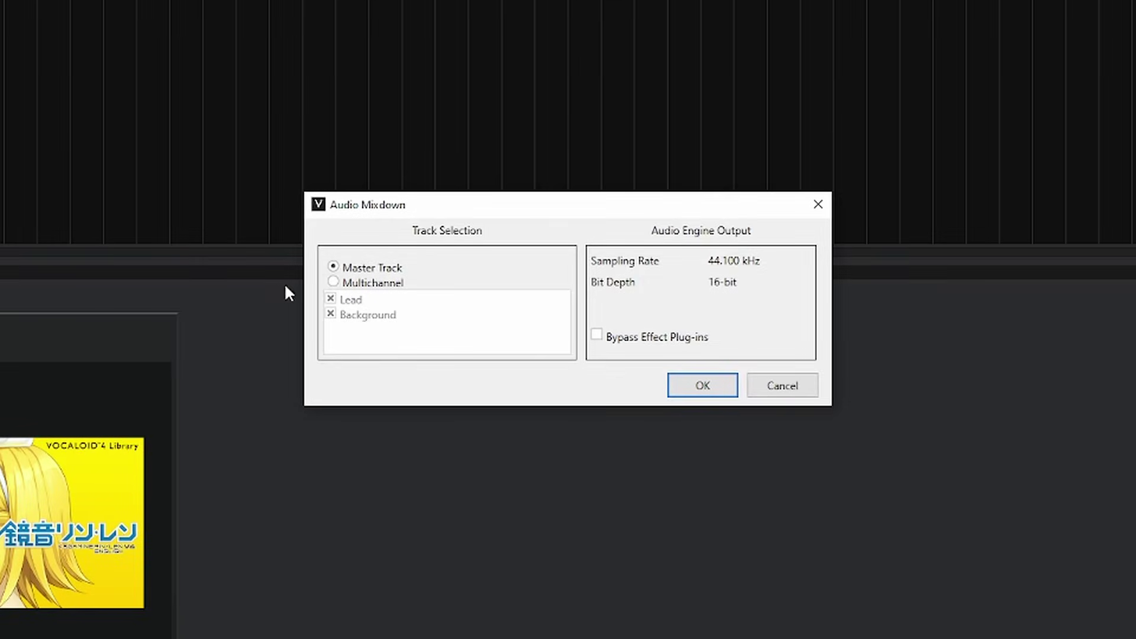
pyautogui.click(333, 283)
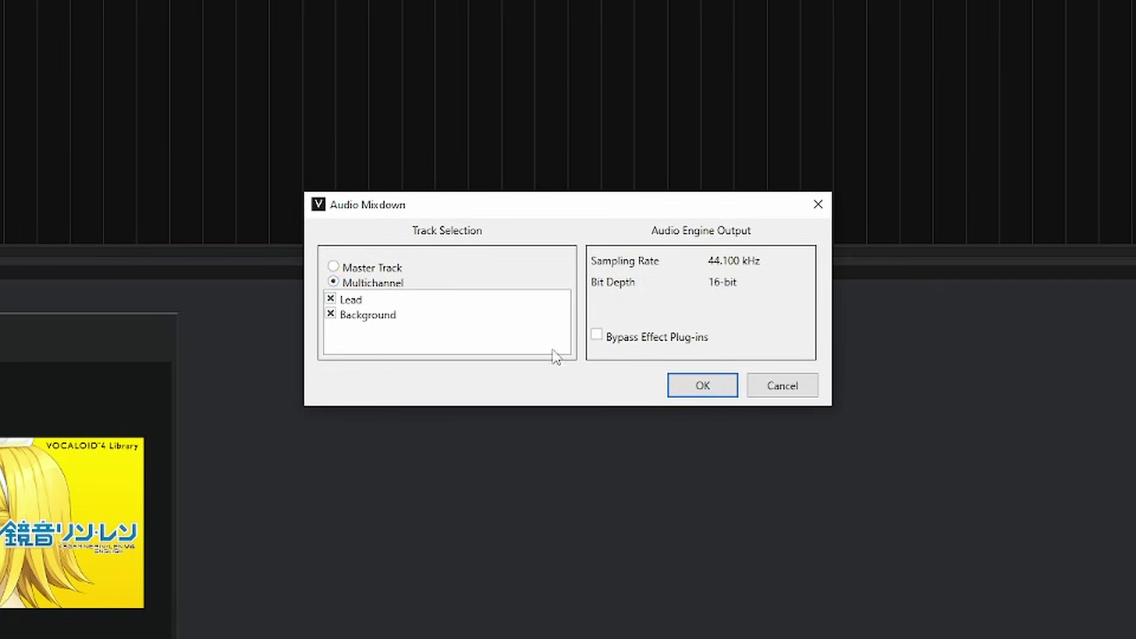
pyautogui.click(703, 390)
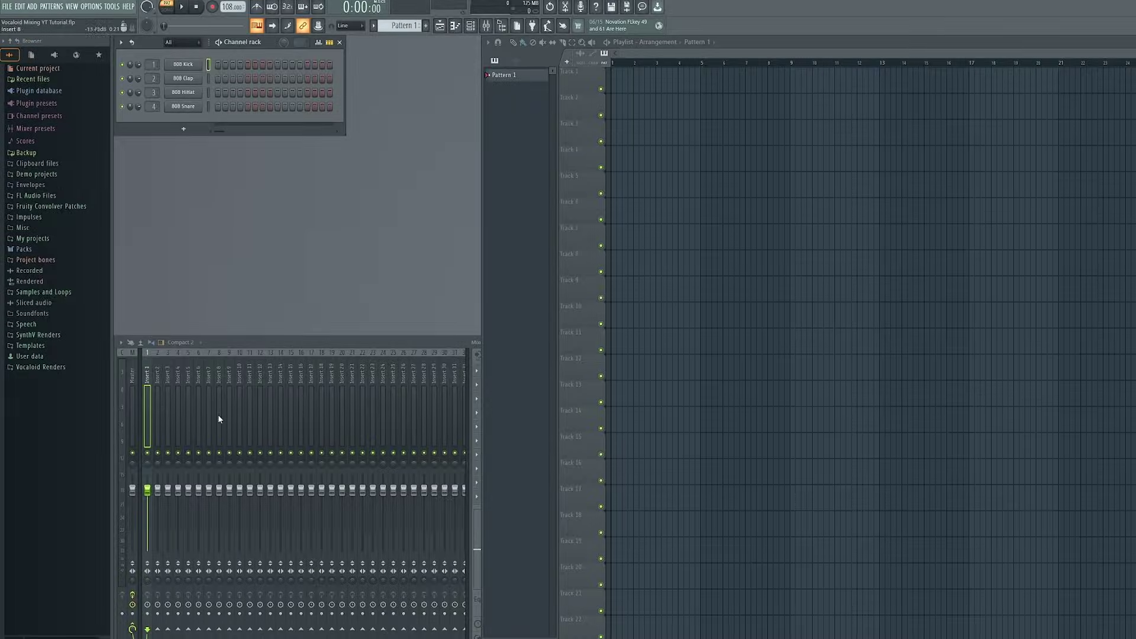
# Drag the instrumental, Lead and Background audio files from File Explorer into the FL Studio playlist.
pyautogui.hotkey('alt', 'Tab')
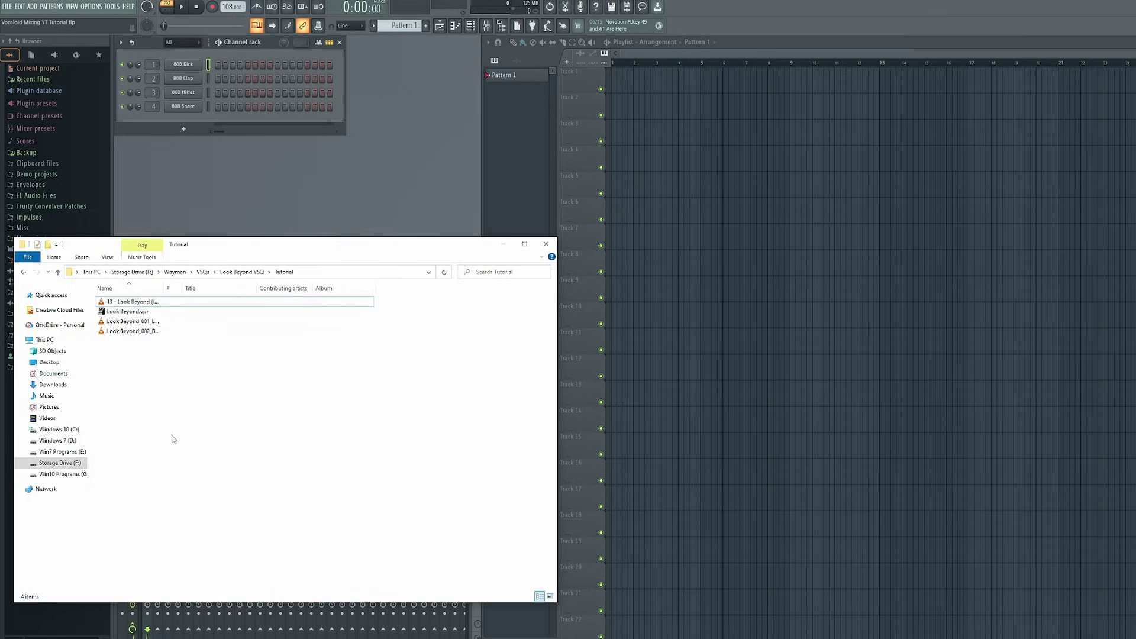
pyautogui.click(158, 302)
pyautogui.keyDown('ctrl'); pyautogui.click(158, 321); pyautogui.keyUp('ctrl')
pyautogui.keyDown('ctrl'); pyautogui.click(157, 331); pyautogui.keyUp('ctrl')
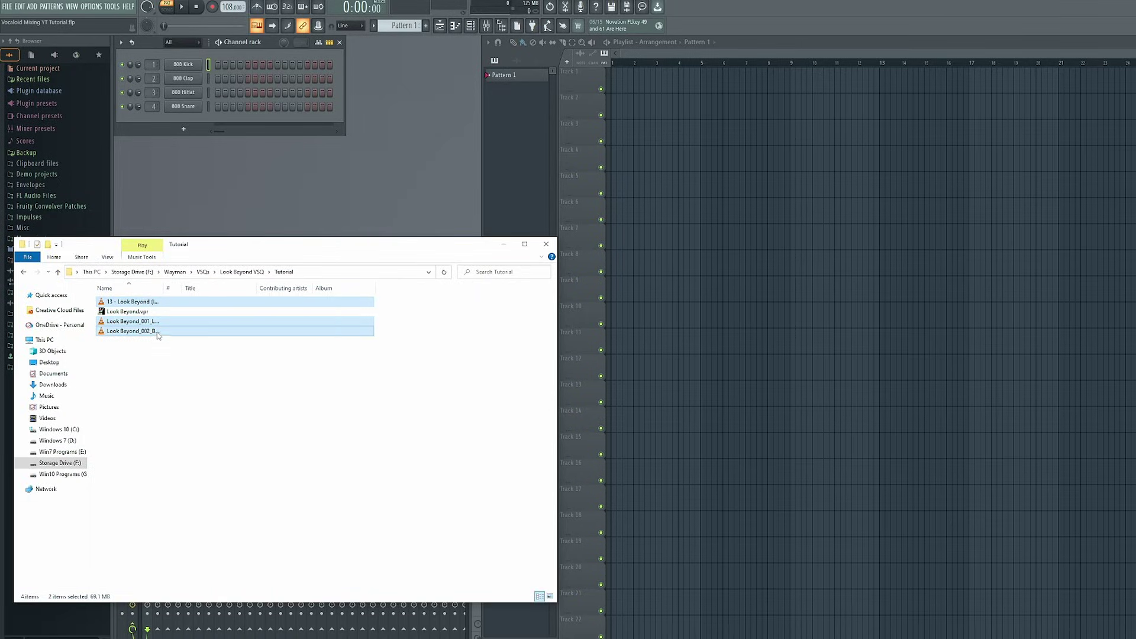
pyautogui.moveTo(299, 309); pyautogui.dragTo(615, 77)
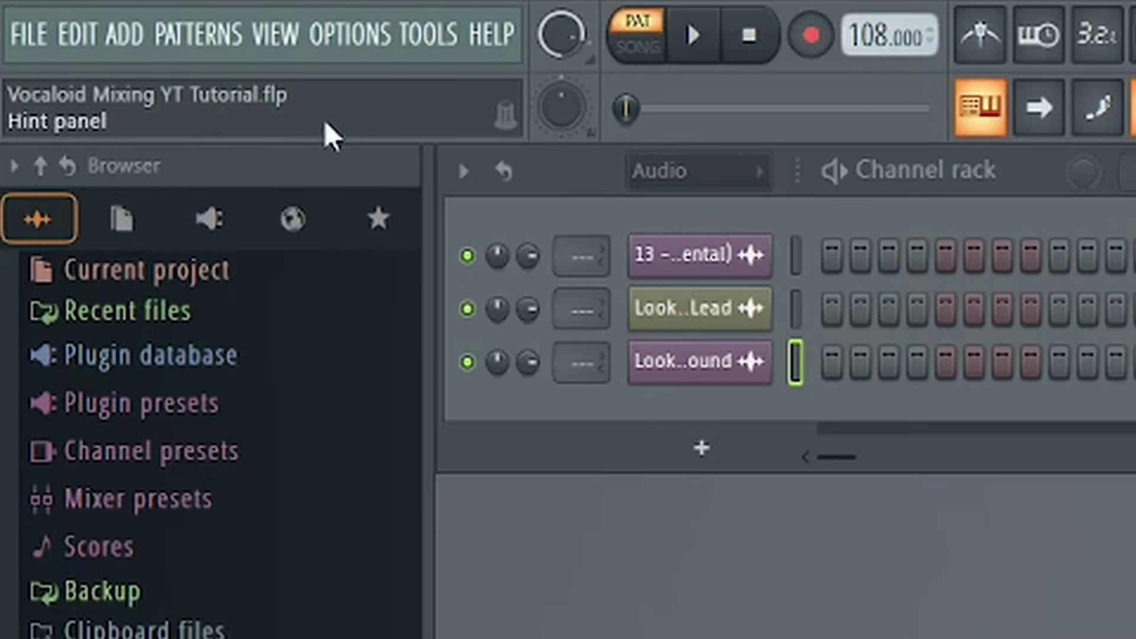
# Open the Mixer, switch to SONG mode, and route Lead to insert 1 and Background to insert 2.
pyautogui.click(278, 36)
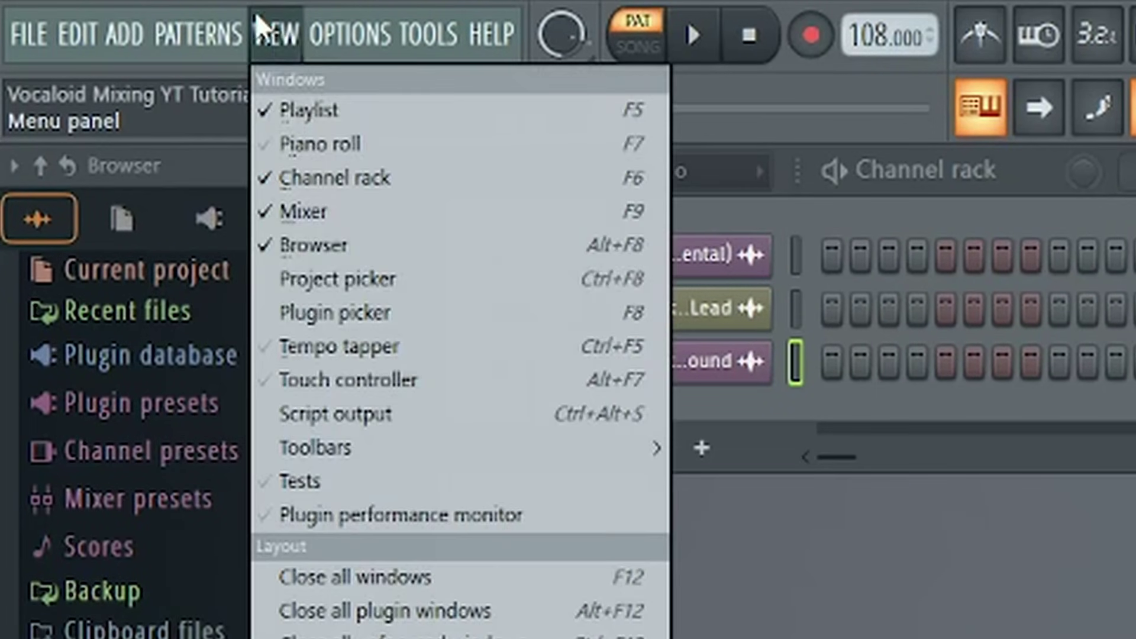
pyautogui.moveTo(350, 33)
pyautogui.moveTo(278, 33)
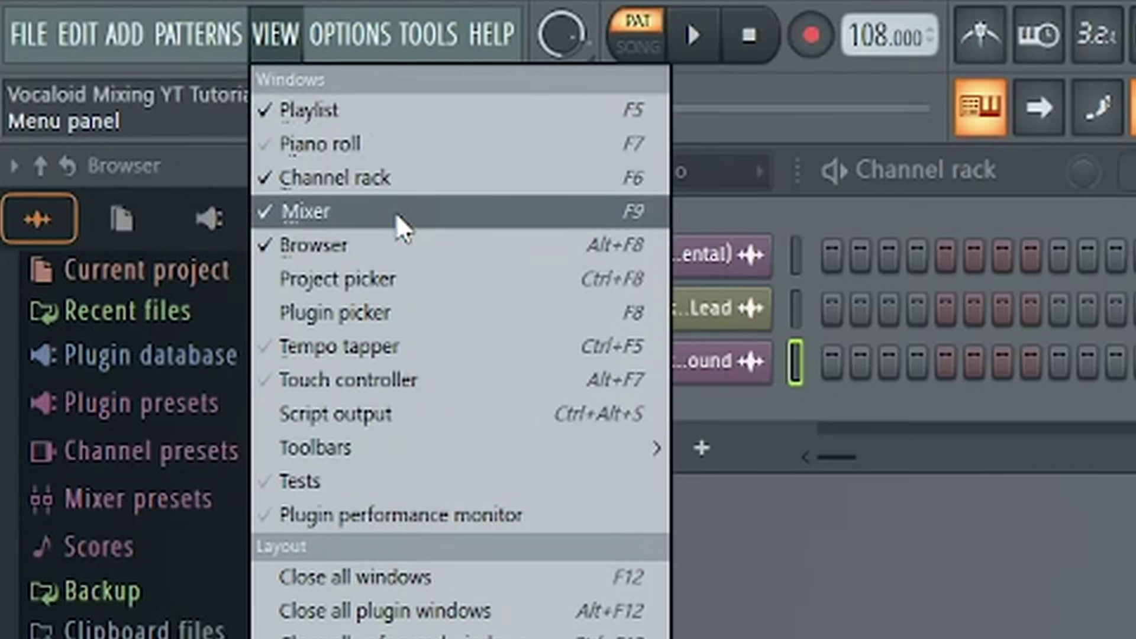
pyautogui.click(911, 583)
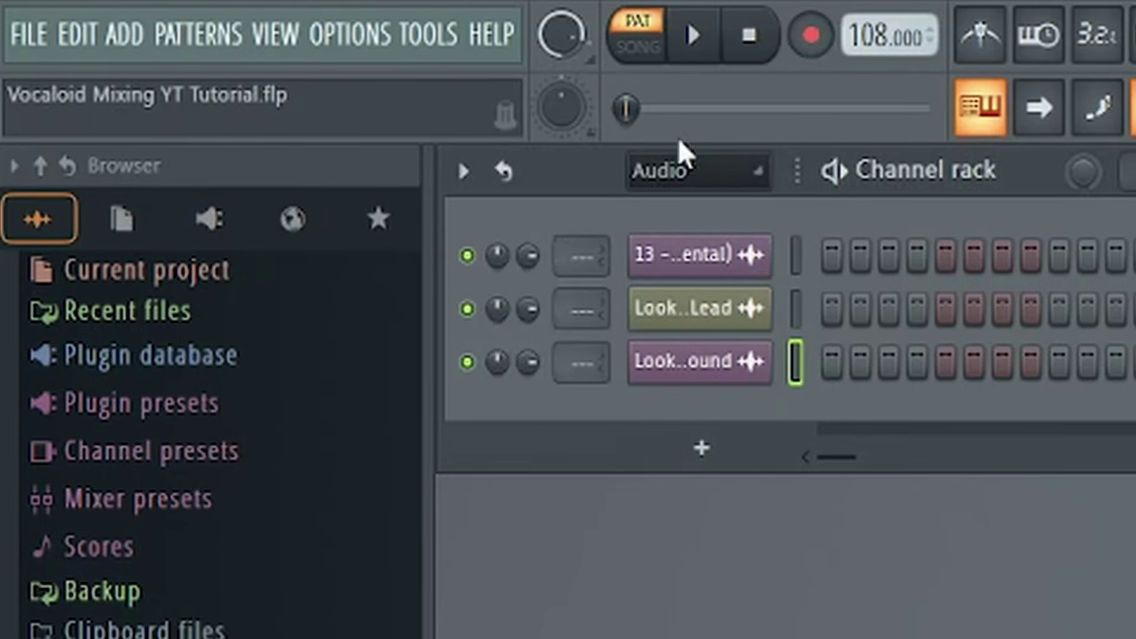
pyautogui.click(653, 53)
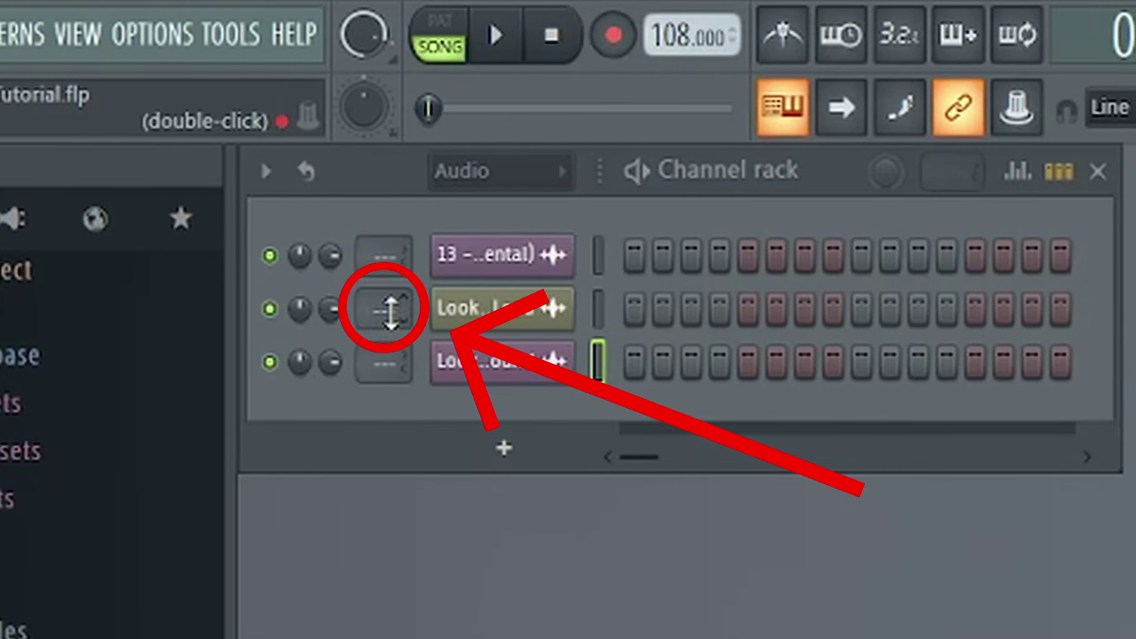
pyautogui.scroll(1, 385, 307)
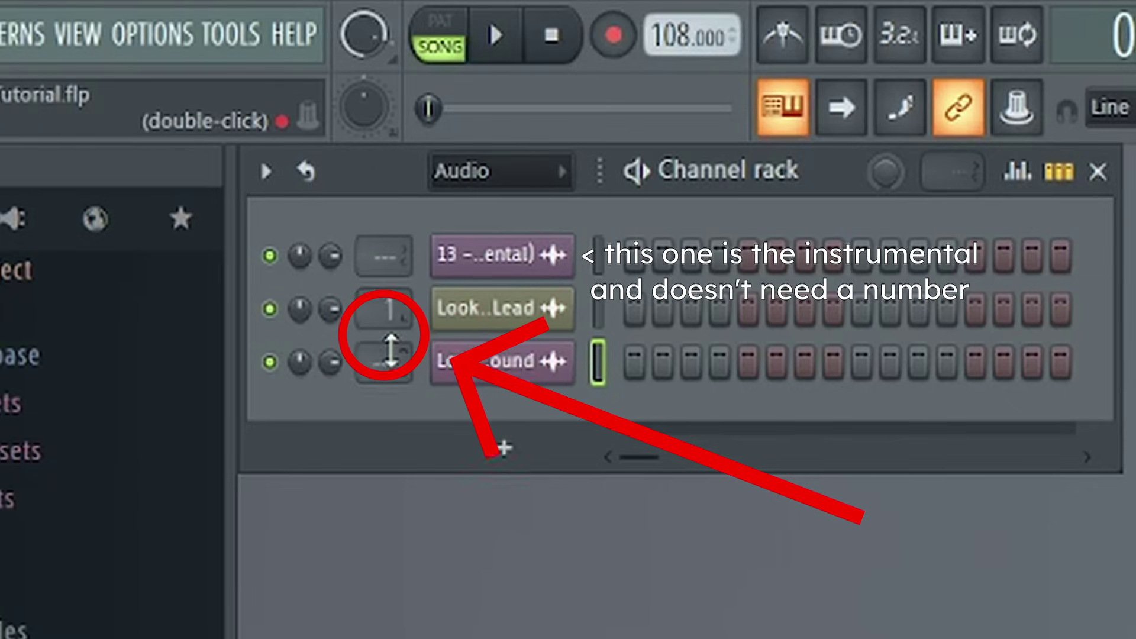
pyautogui.scroll(2, 383, 362)
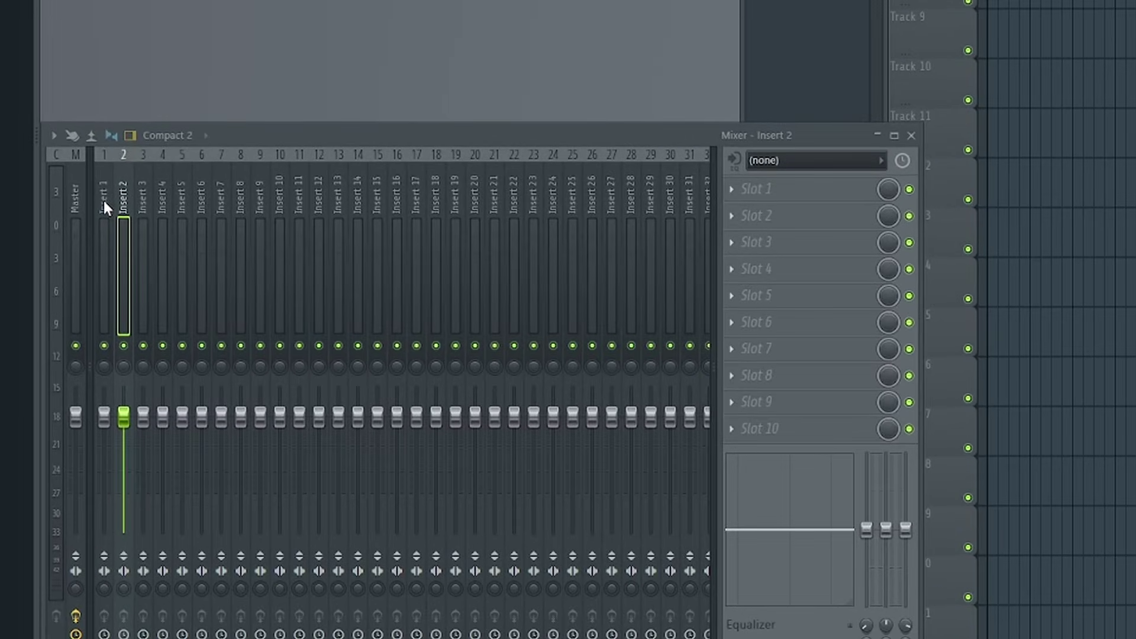
# Select mixer Insert 1 and open the plugin list for its first effect slot.
pyautogui.click(107, 217)
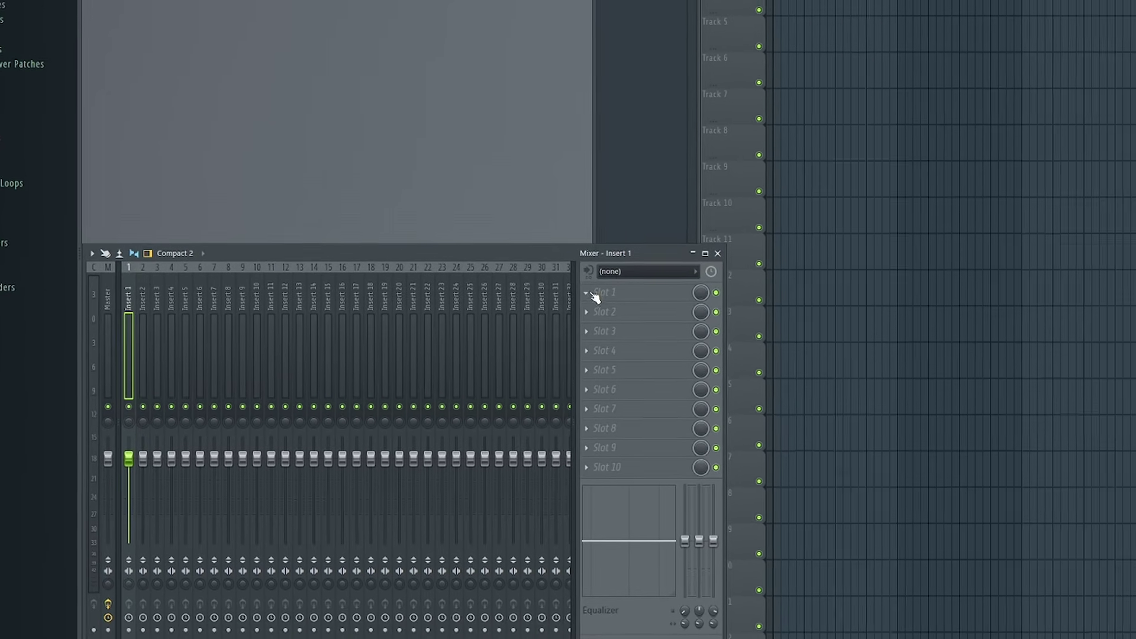
pyautogui.click(597, 294)
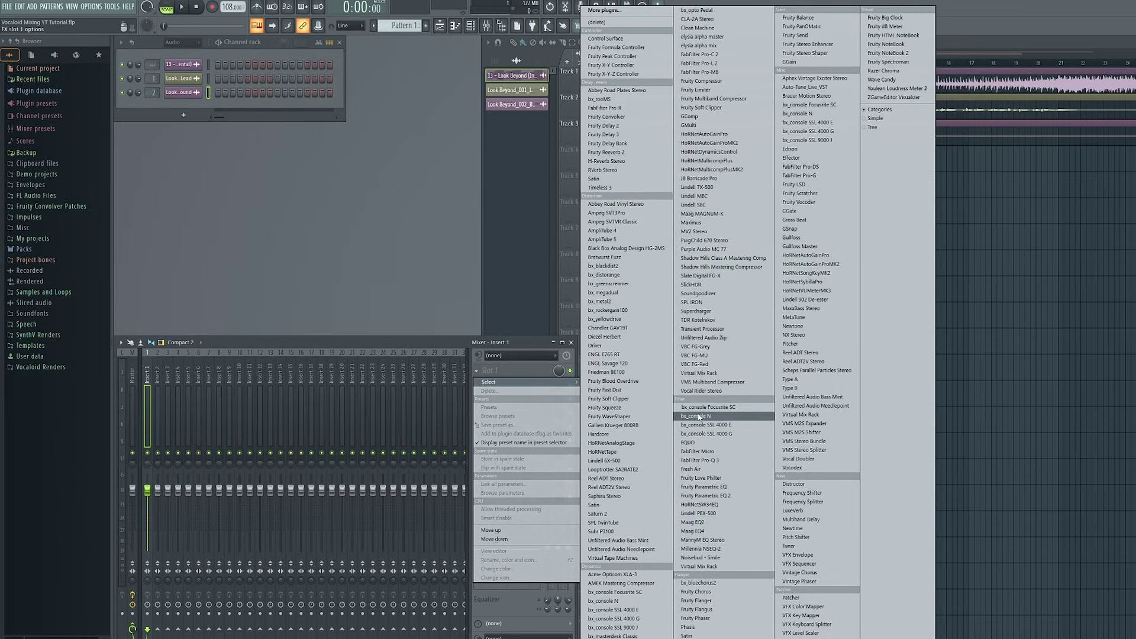
# Load Fruity Parametric EQ 2 into Slot 1, apply the Vocal Presence preset, and close it.
pyautogui.click(742, 498)
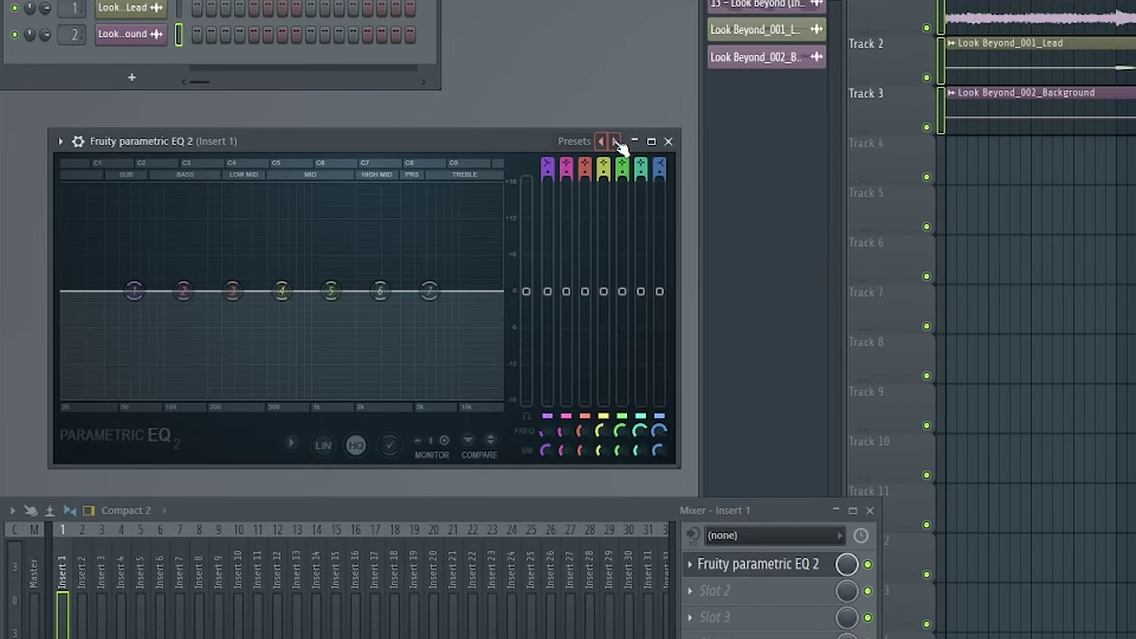
pyautogui.click(616, 142)
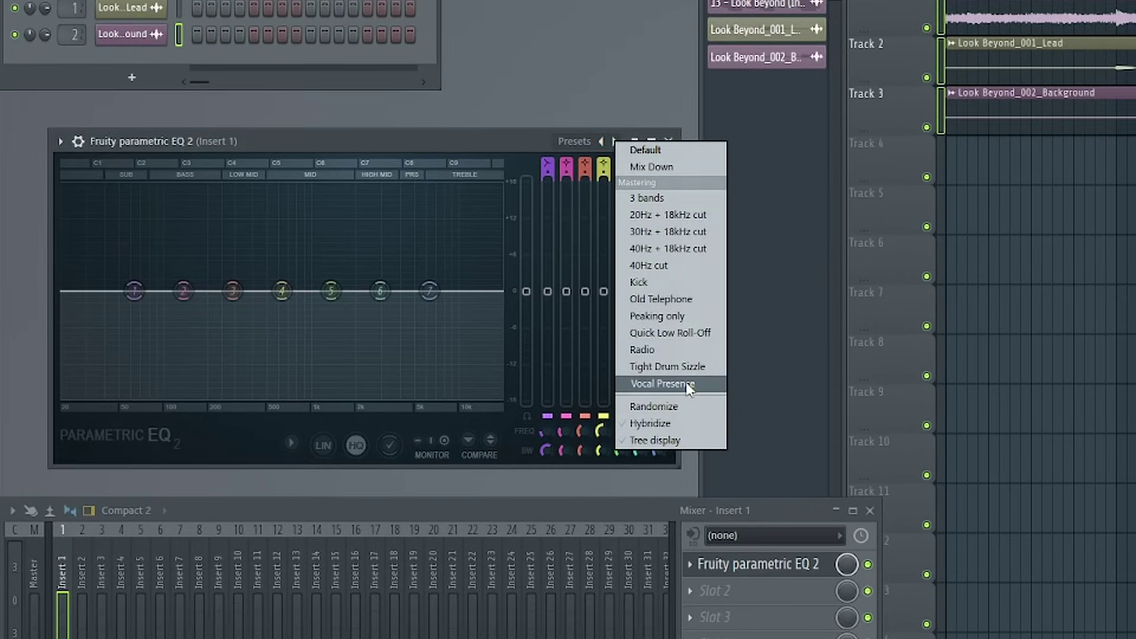
pyautogui.click(416, 144)
pyautogui.click(60, 142)
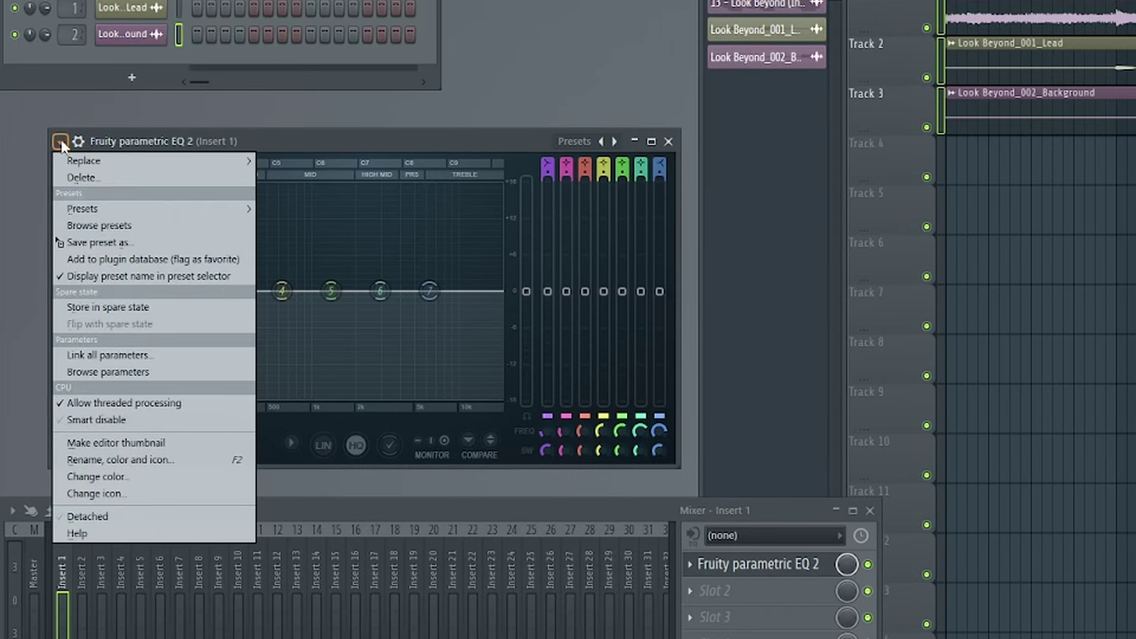
pyautogui.moveTo(124, 207)
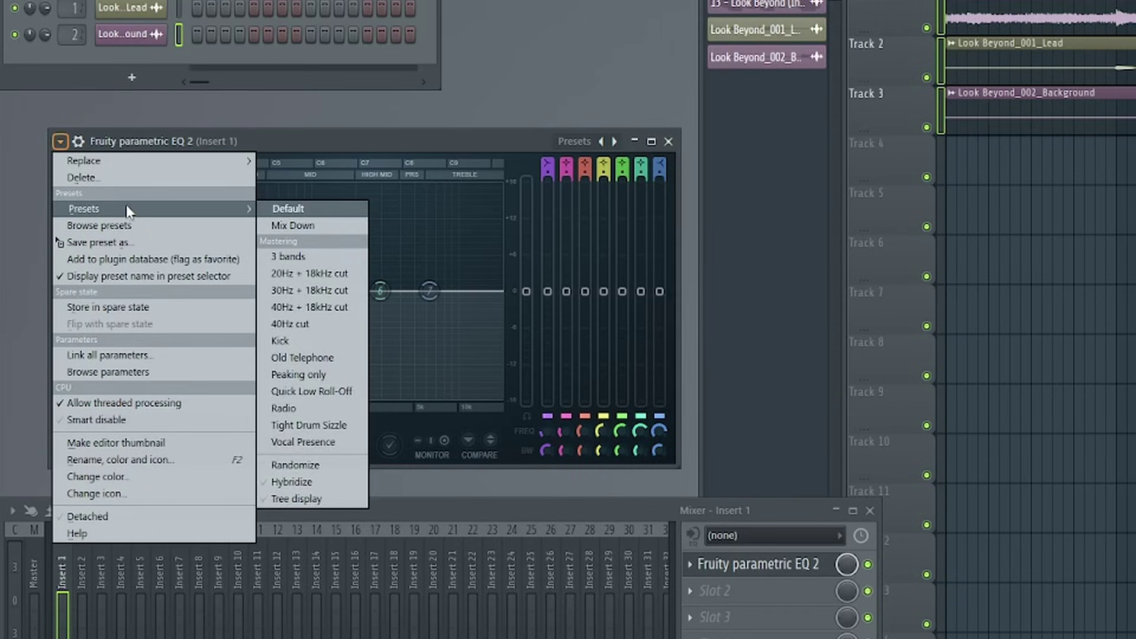
pyautogui.click(343, 446)
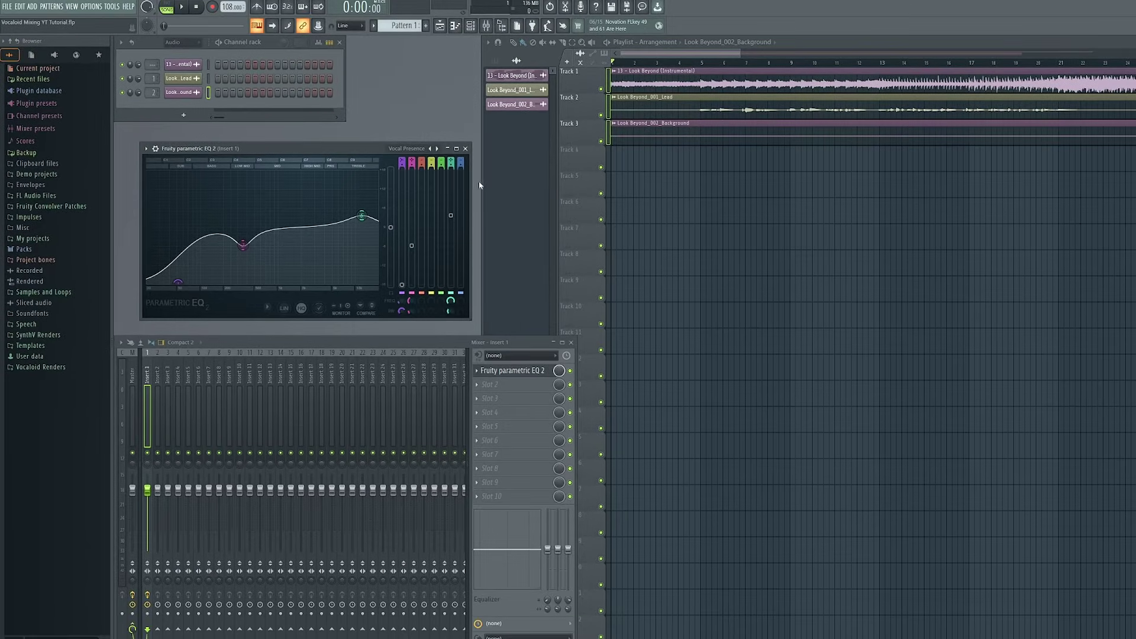
pyautogui.click(465, 149)
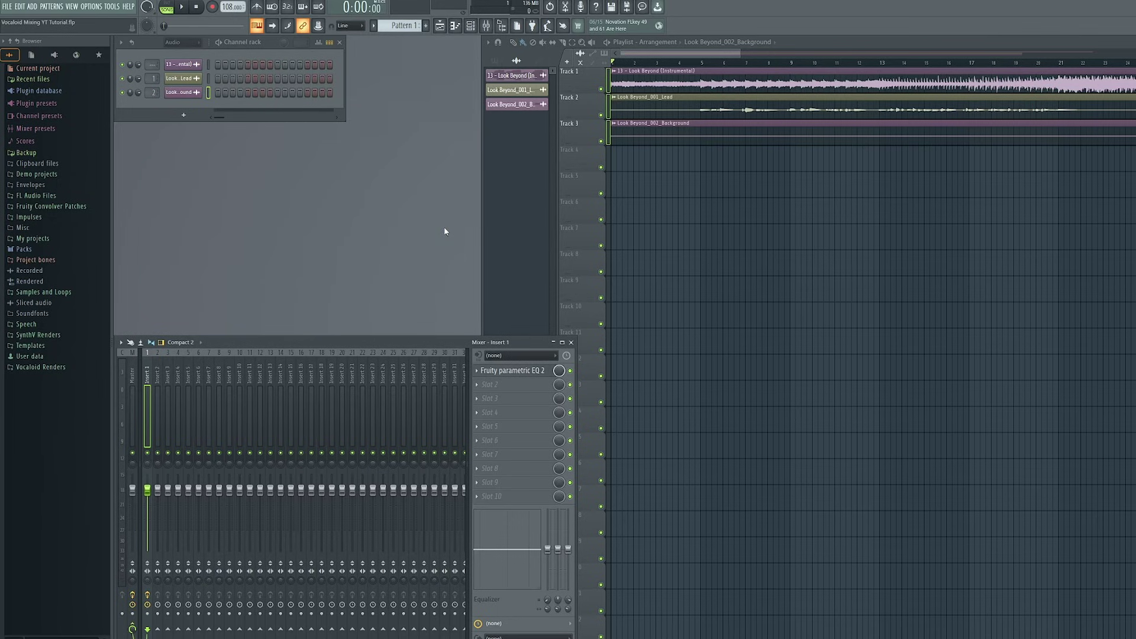
# Load Fruity Compressor into Slot 2 with ratio 4.0 : 1 and Medium type.
pyautogui.click(478, 385)
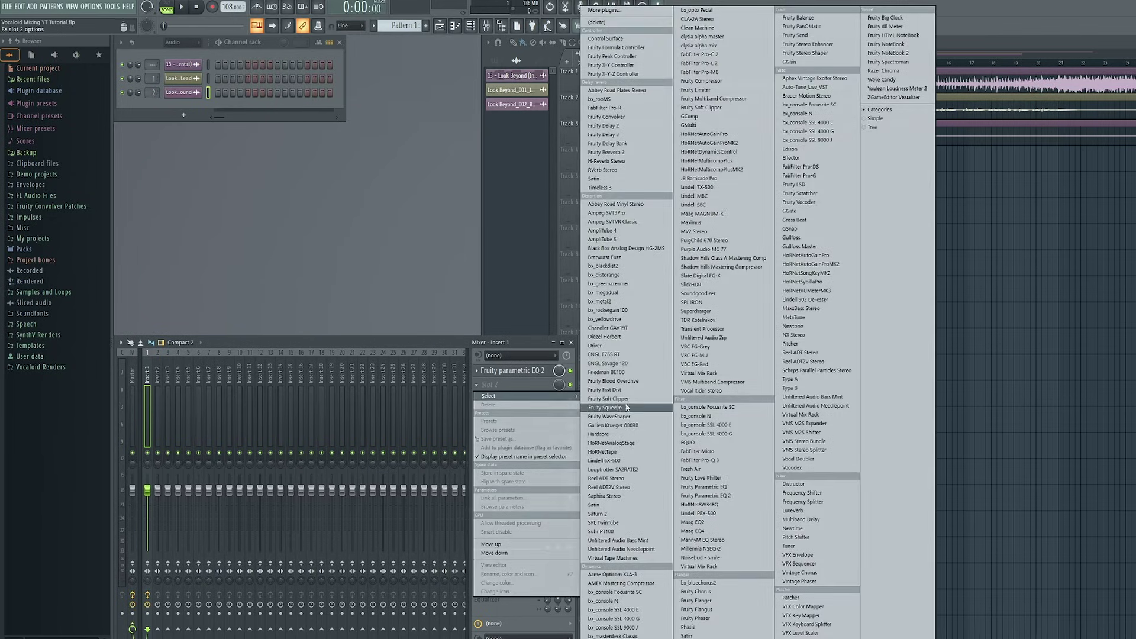
pyautogui.click(704, 81)
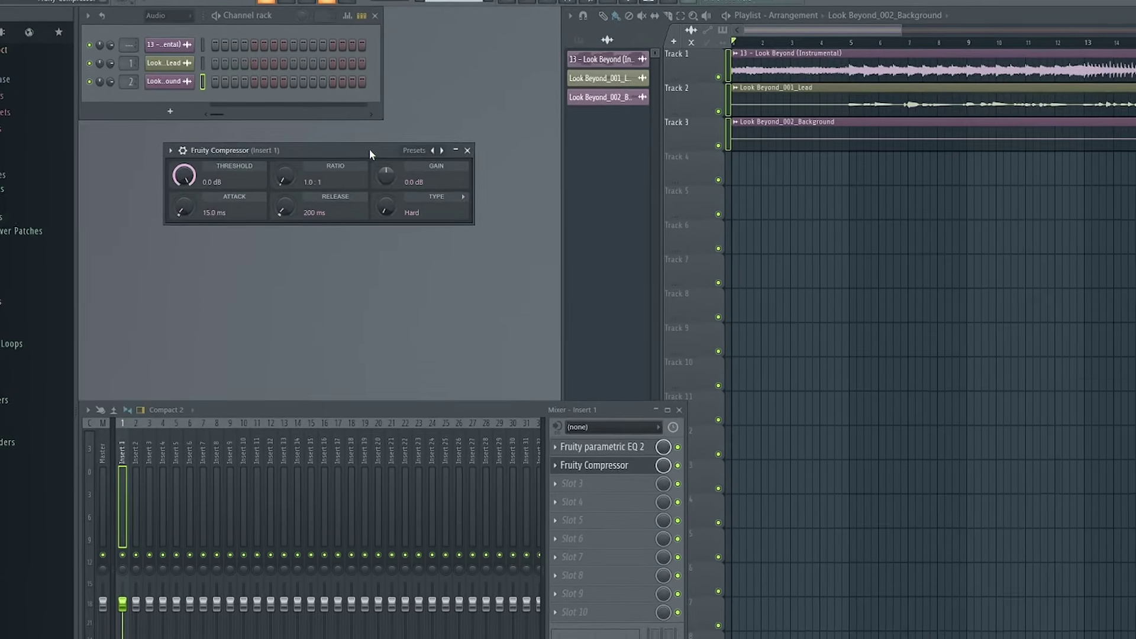
pyautogui.moveTo(342, 146); pyautogui.dragTo(337, 194)
pyautogui.moveTo(392, 226); pyautogui.dragTo(390, 231)
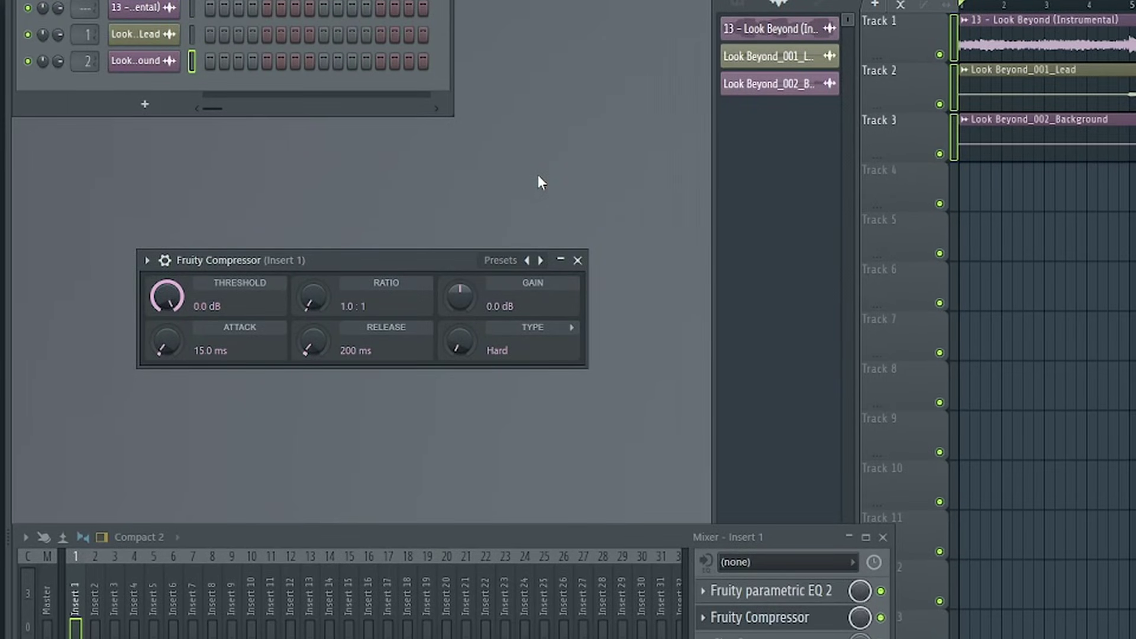
pyautogui.moveTo(311, 298); pyautogui.dragTo(312, 278)
pyautogui.moveTo(466, 352); pyautogui.dragTo(472, 353)
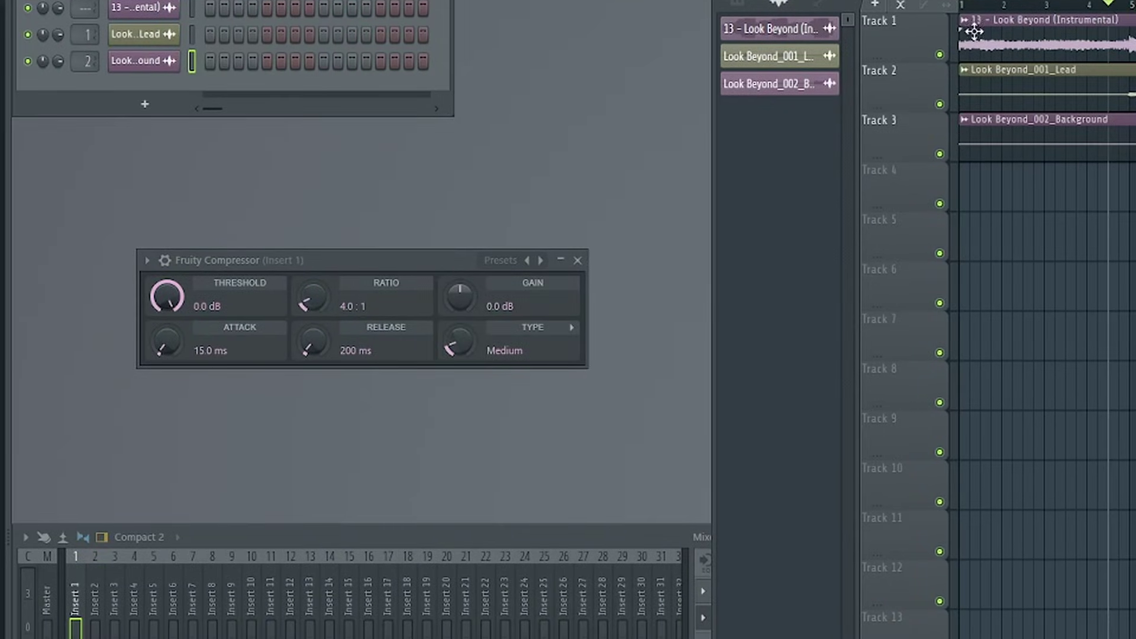
# Mute Track 1 and, while the vocals play, lower the compressor threshold to -36.6 dB.
pyautogui.click(461, 171)
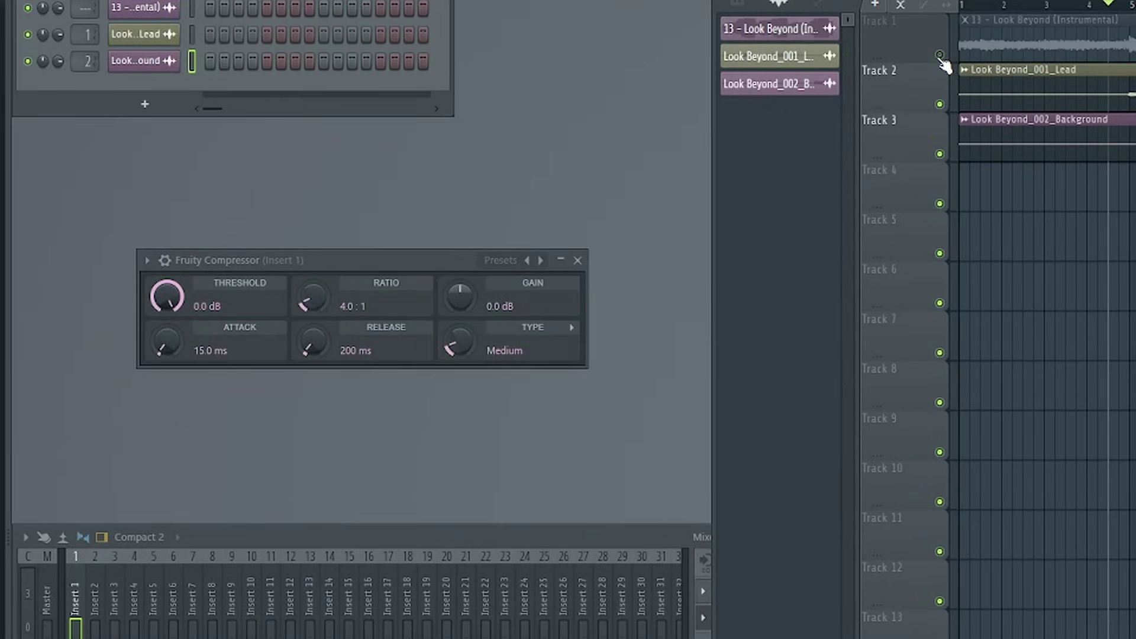
pyautogui.press('space')
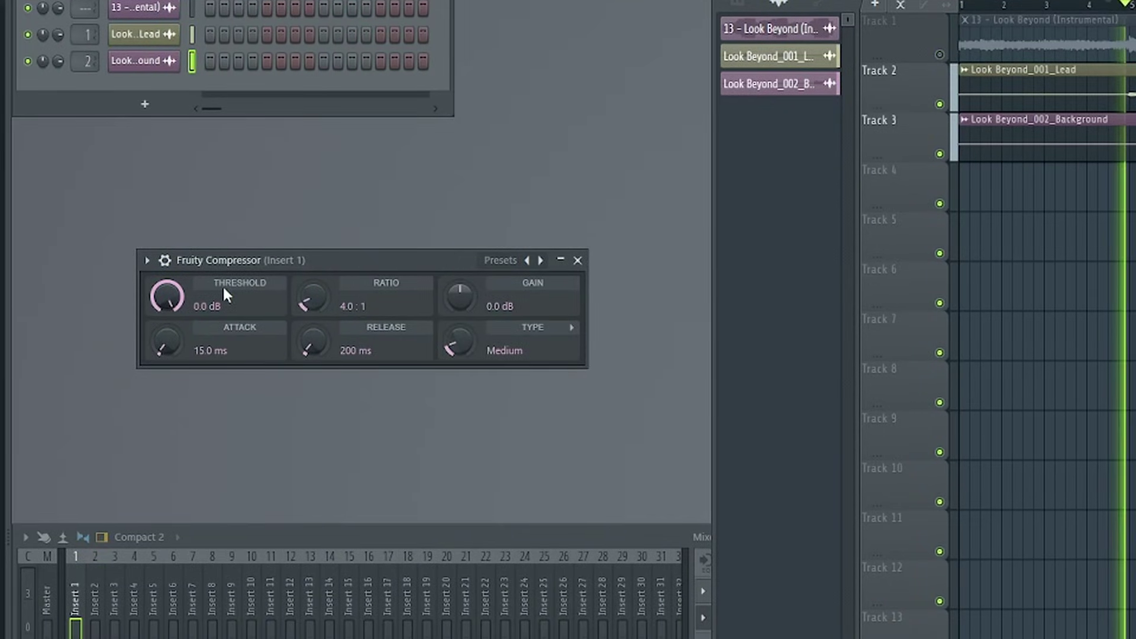
pyautogui.moveTo(175, 303); pyautogui.dragTo(175, 389)
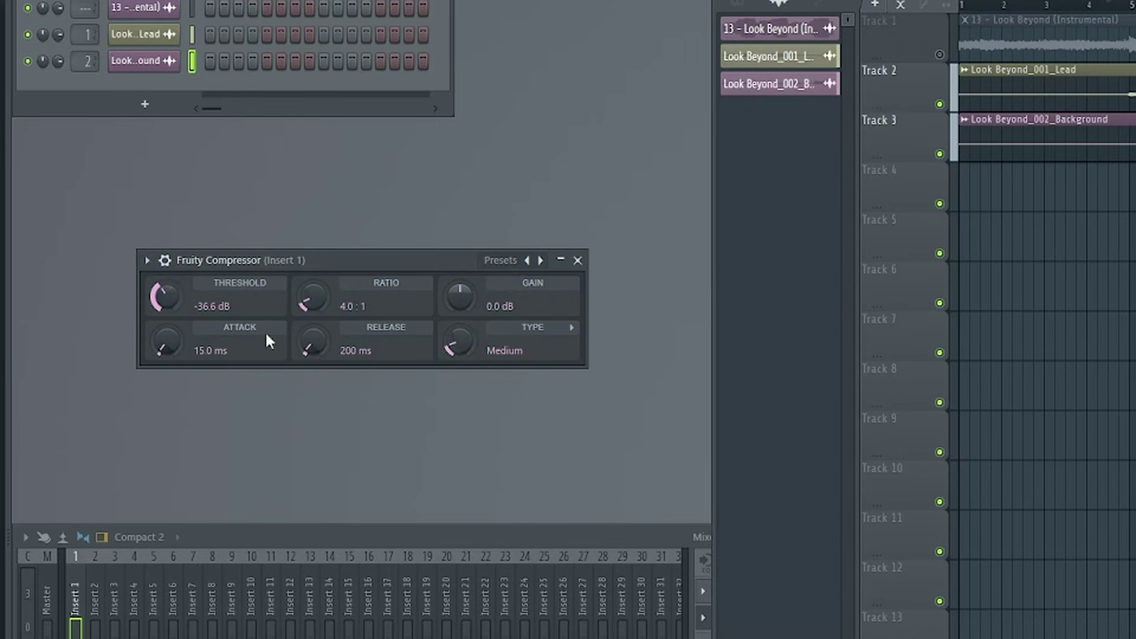
pyautogui.press('space')
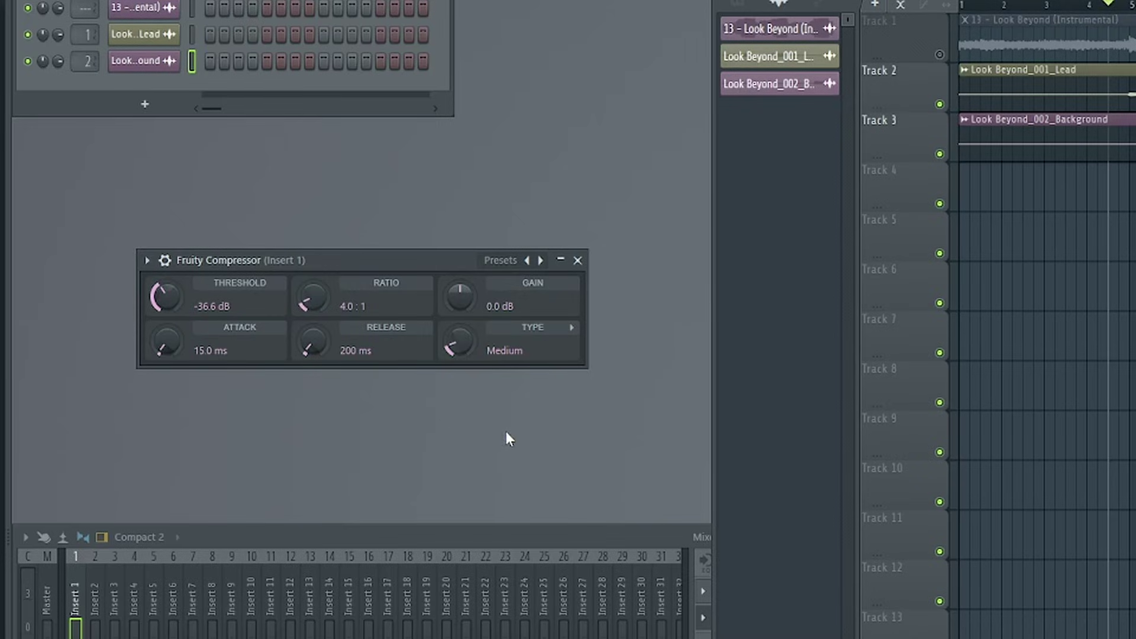
pyautogui.click(566, 538)
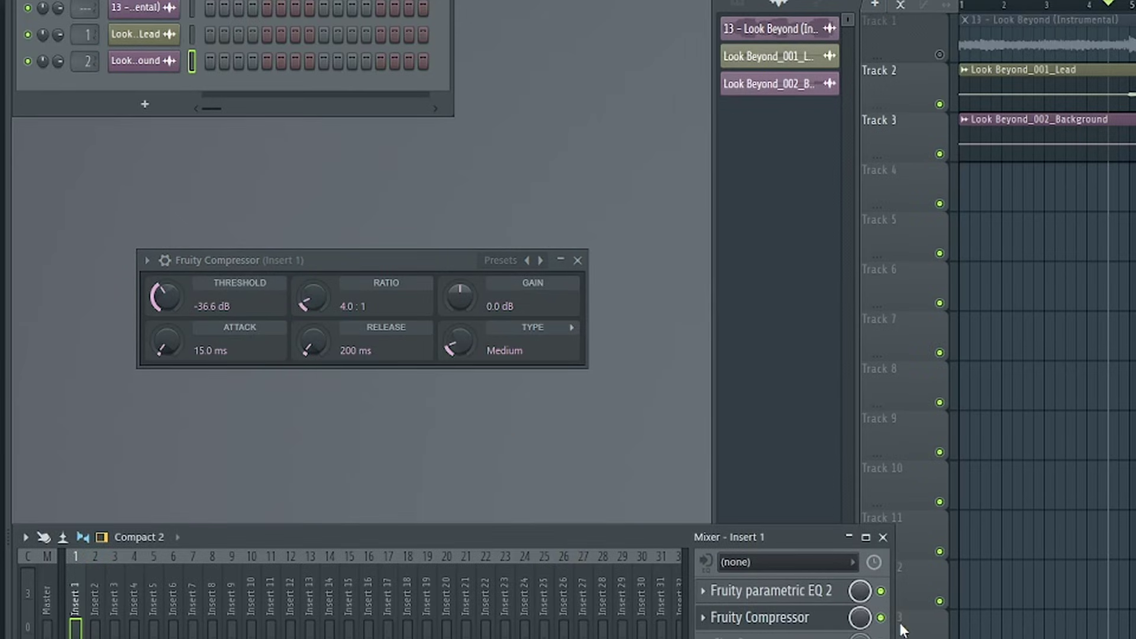
pyautogui.press('space')
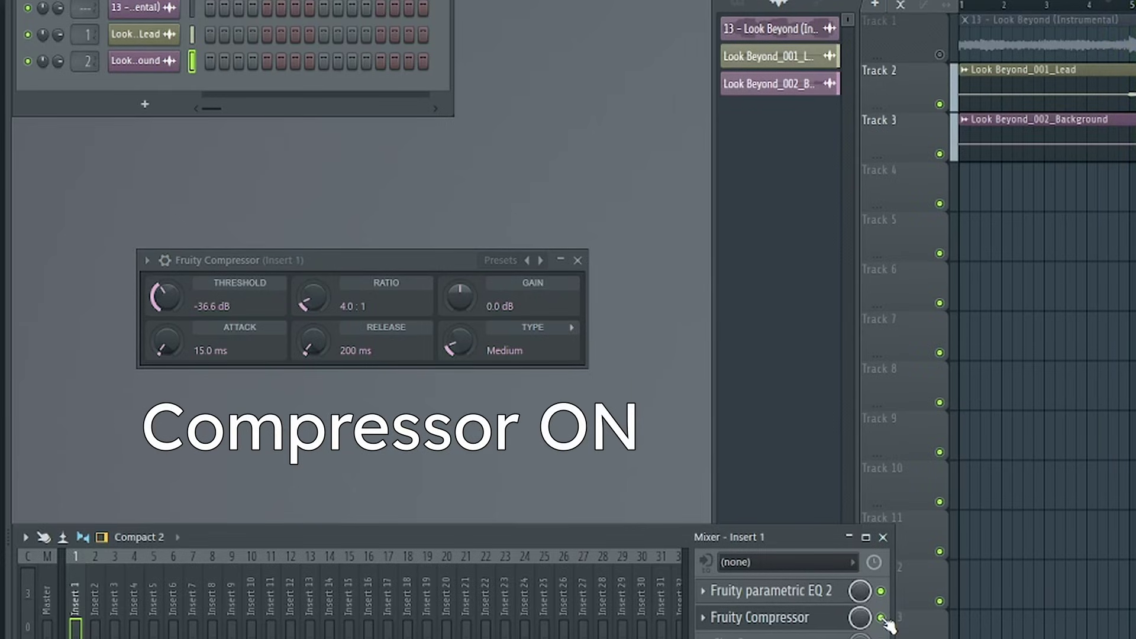
pyautogui.click(881, 618)
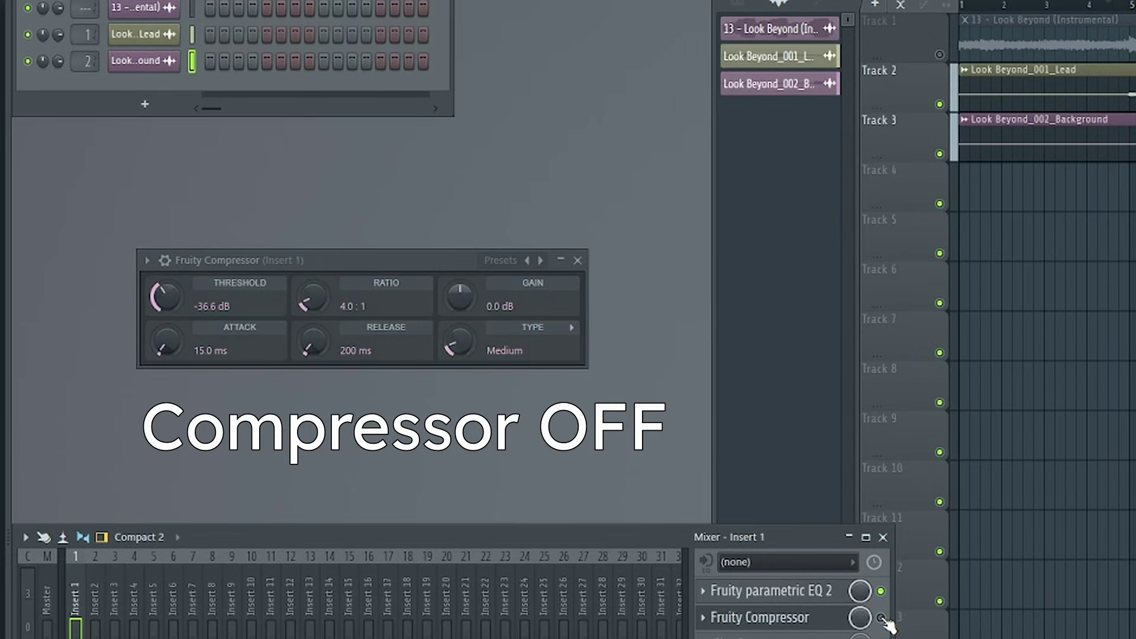
pyautogui.click(880, 617)
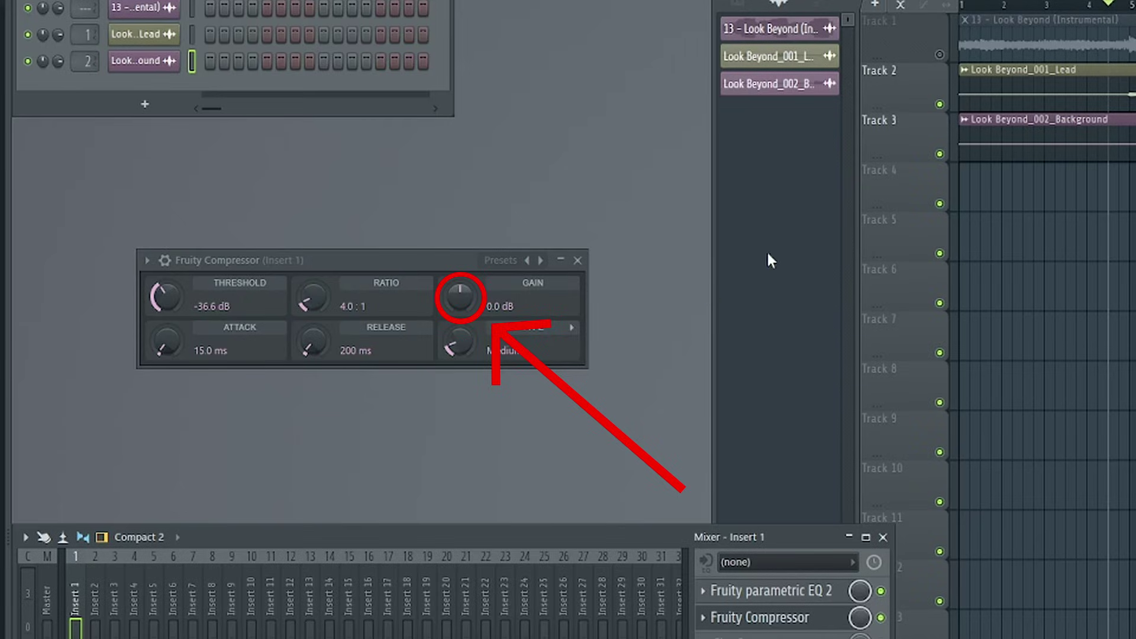
pyautogui.click(938, 54)
# Raise the Fruity Compressor's output gain from 0.0 dB to 21.2 dB.
pyautogui.click(429, 255)
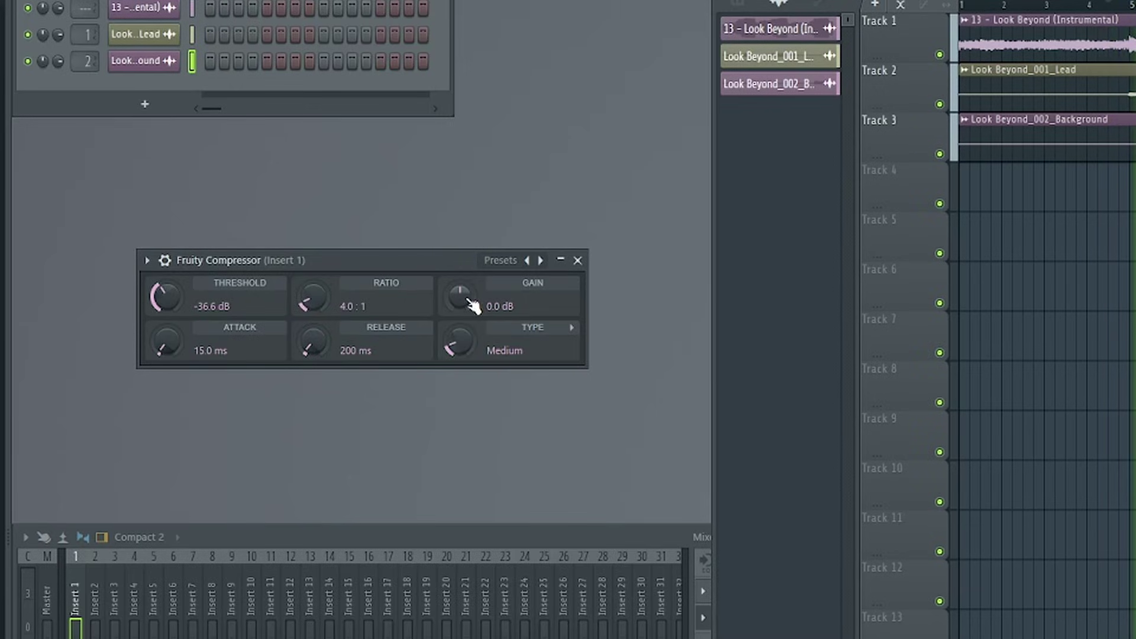
pyautogui.moveTo(473, 306); pyautogui.dragTo(473, 252)
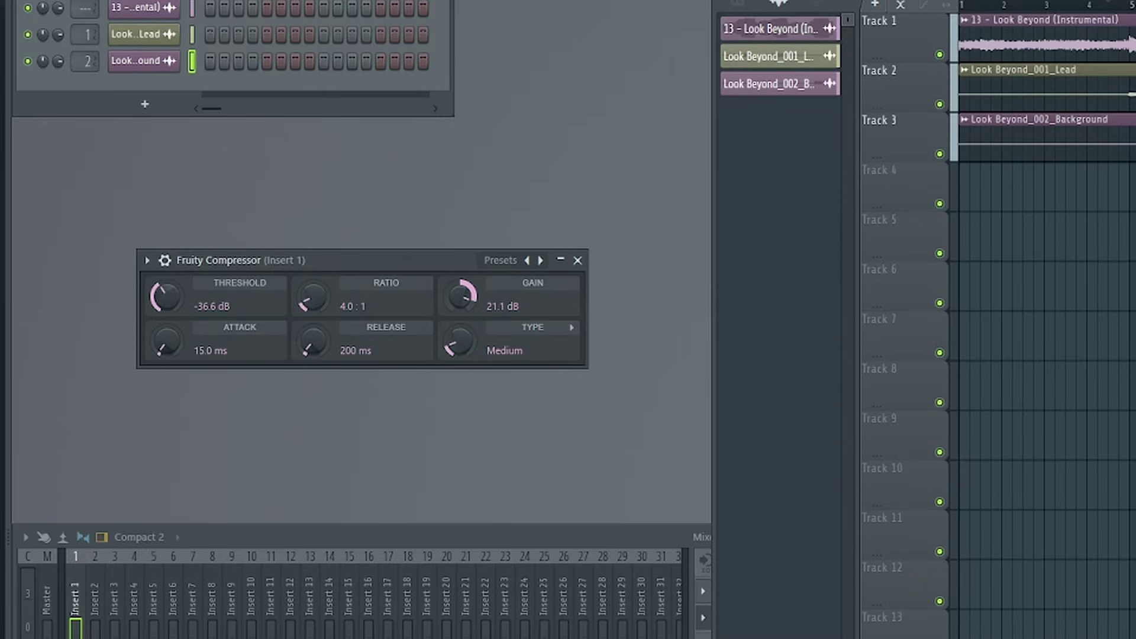
pyautogui.moveTo(498, 299); pyautogui.dragTo(498, 297)
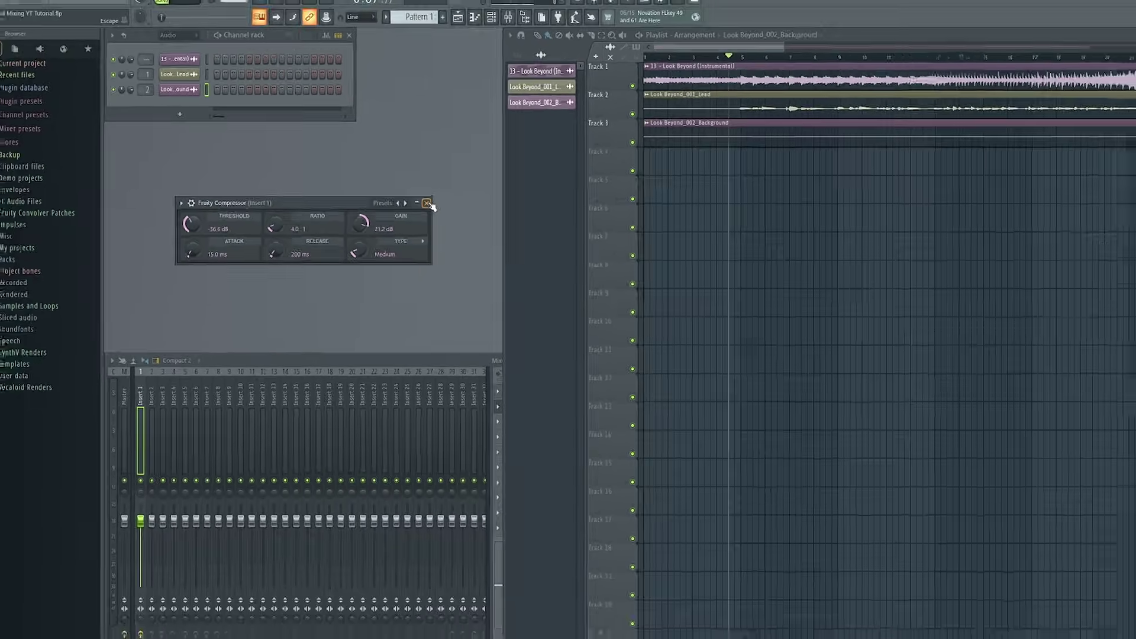
# Close the compressor and load Fruity delay 2 into Insert 1's third effect slot.
pyautogui.click(430, 204)
pyautogui.click(433, 360)
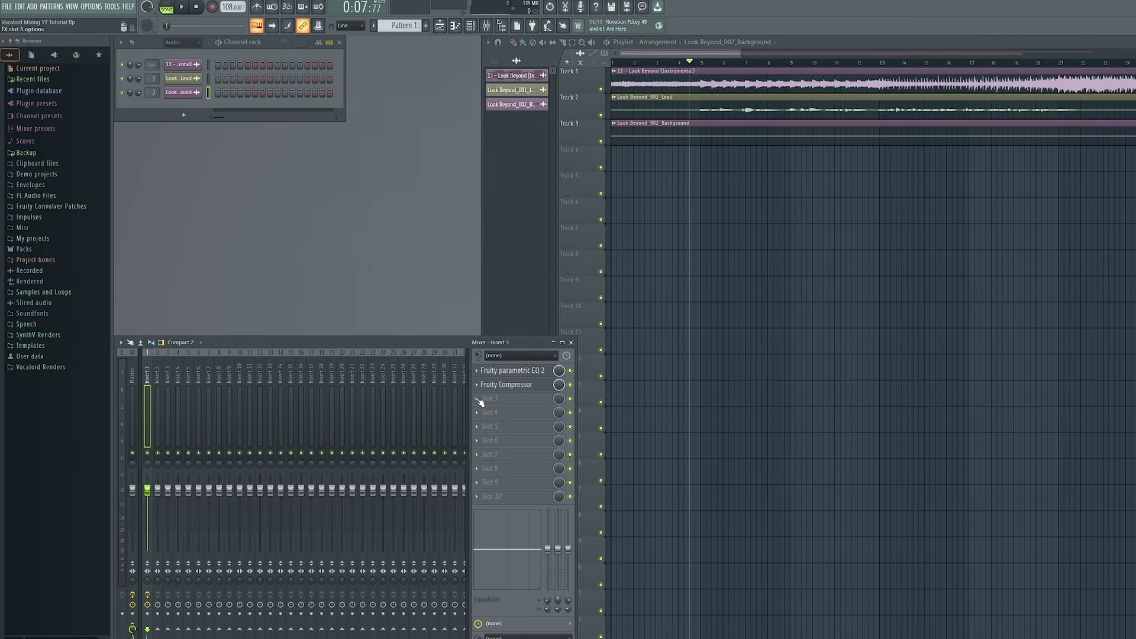
pyautogui.click(479, 401)
pyautogui.click(627, 129)
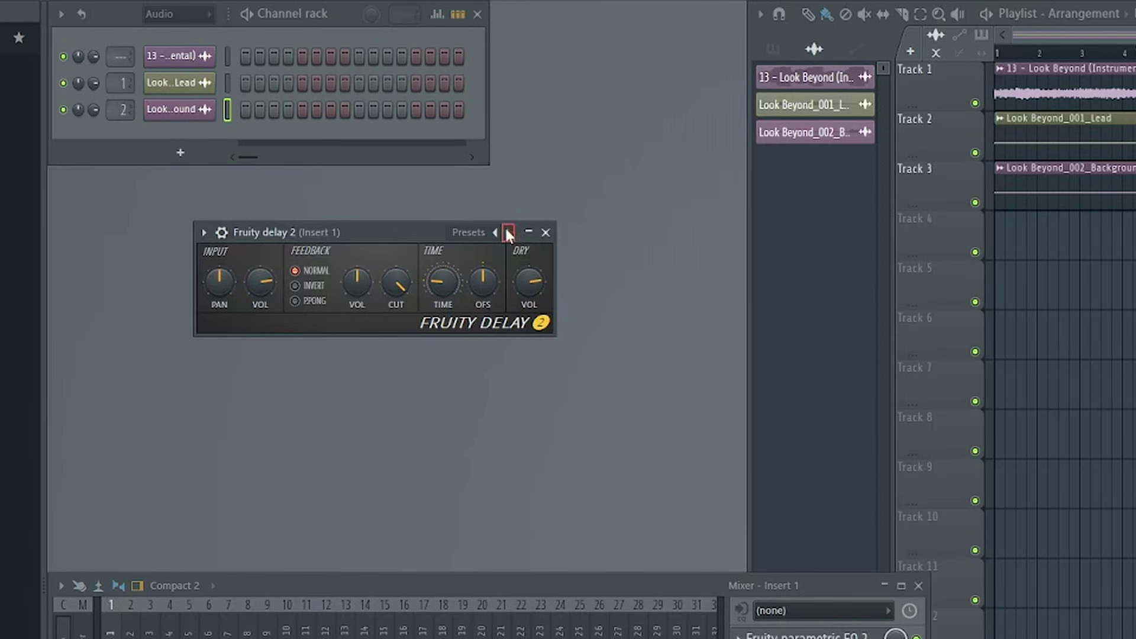
# Apply the Stereo effect delay preset and set the delay time to 4 steps.
pyautogui.click(507, 232)
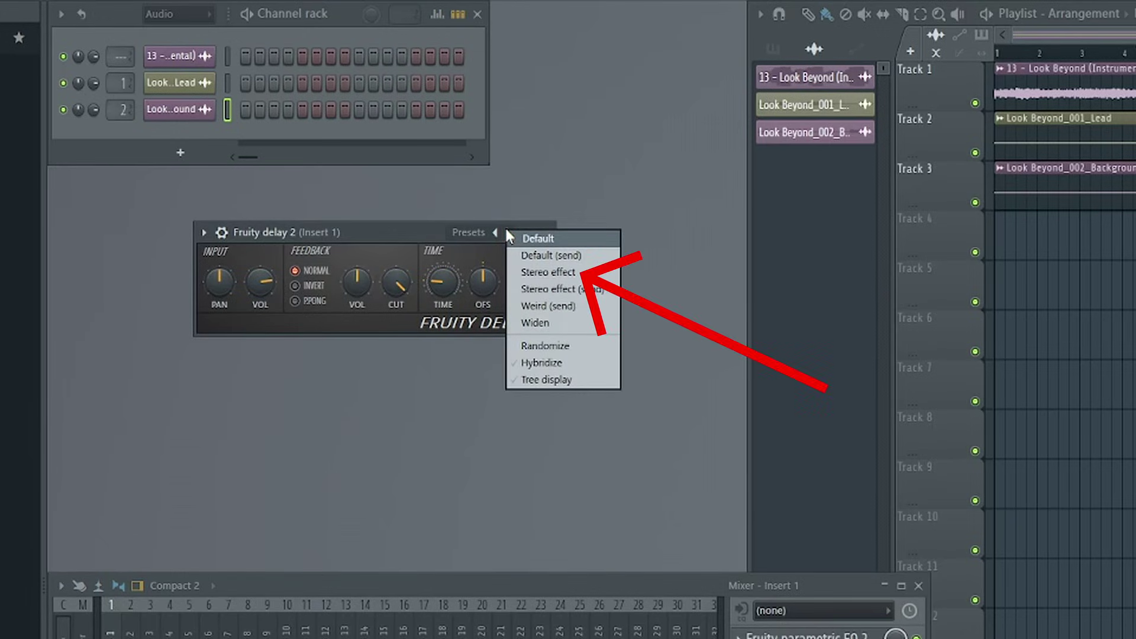
pyautogui.click(580, 272)
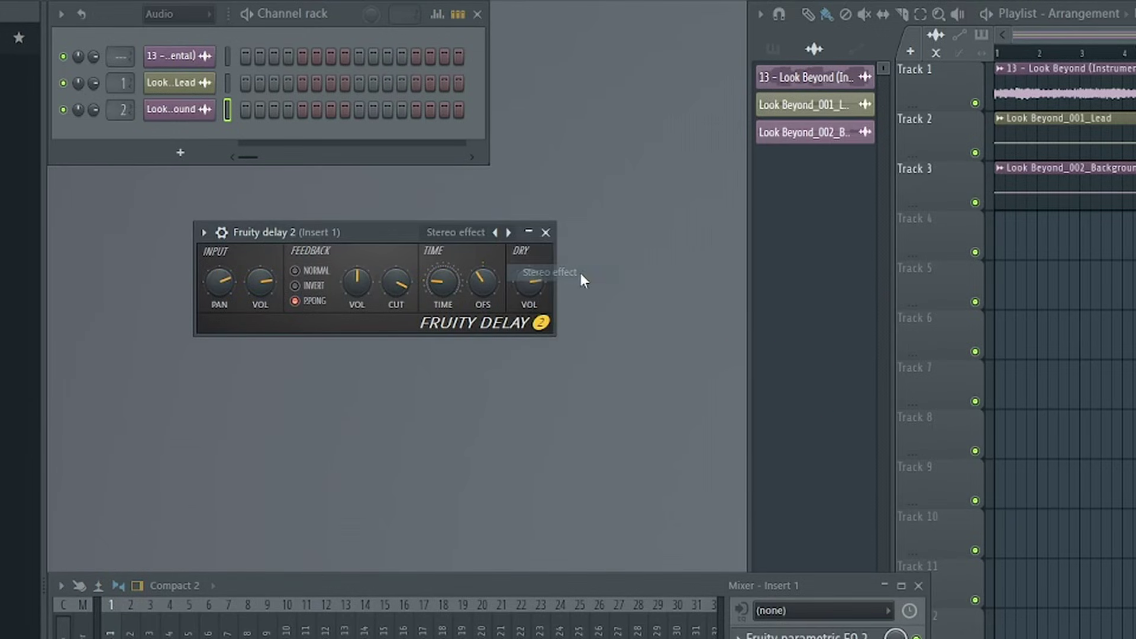
pyautogui.rightClick(443, 284)
pyautogui.moveTo(503, 312)
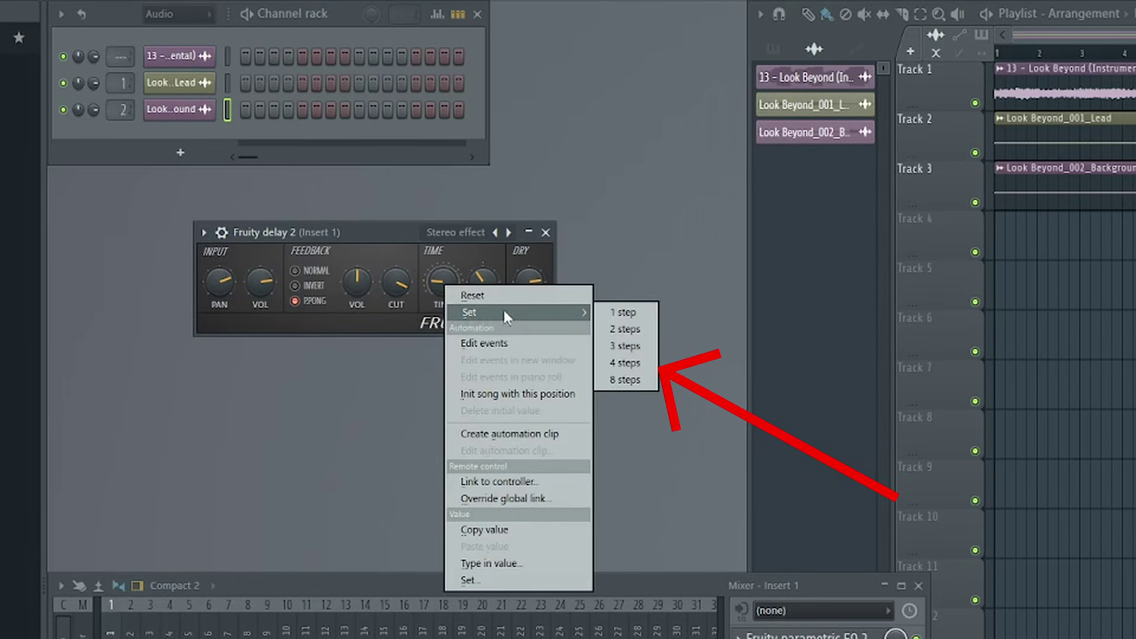
pyautogui.click(642, 364)
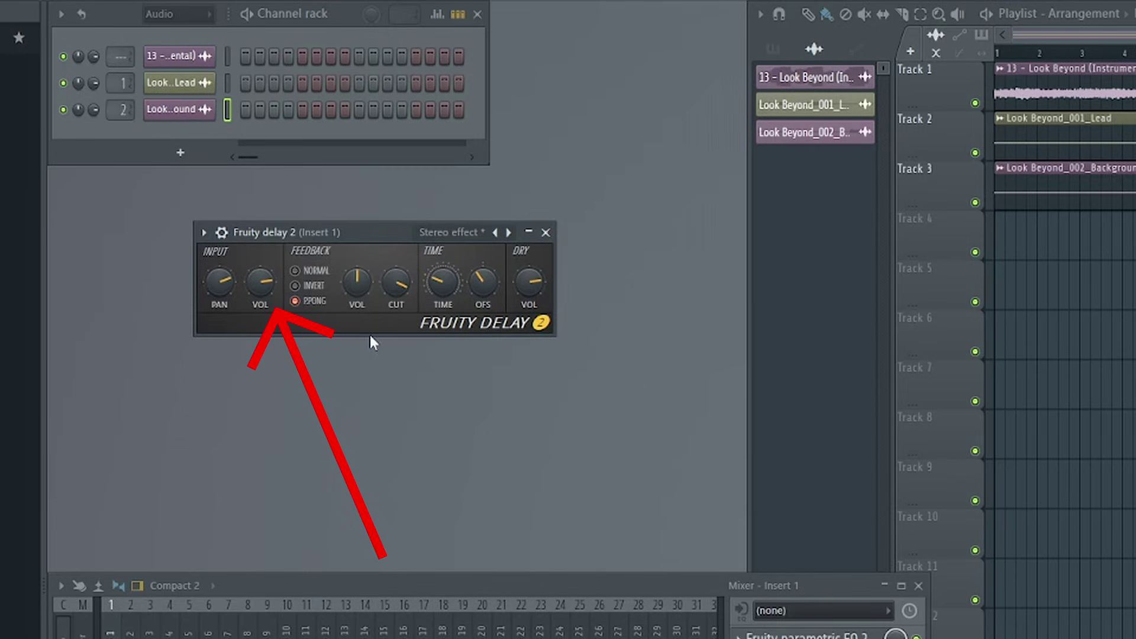
# Lower the delay's input volume slightly while the song plays, then close the delay window.
pyautogui.moveTo(332, 233); pyautogui.dragTo(335, 286)
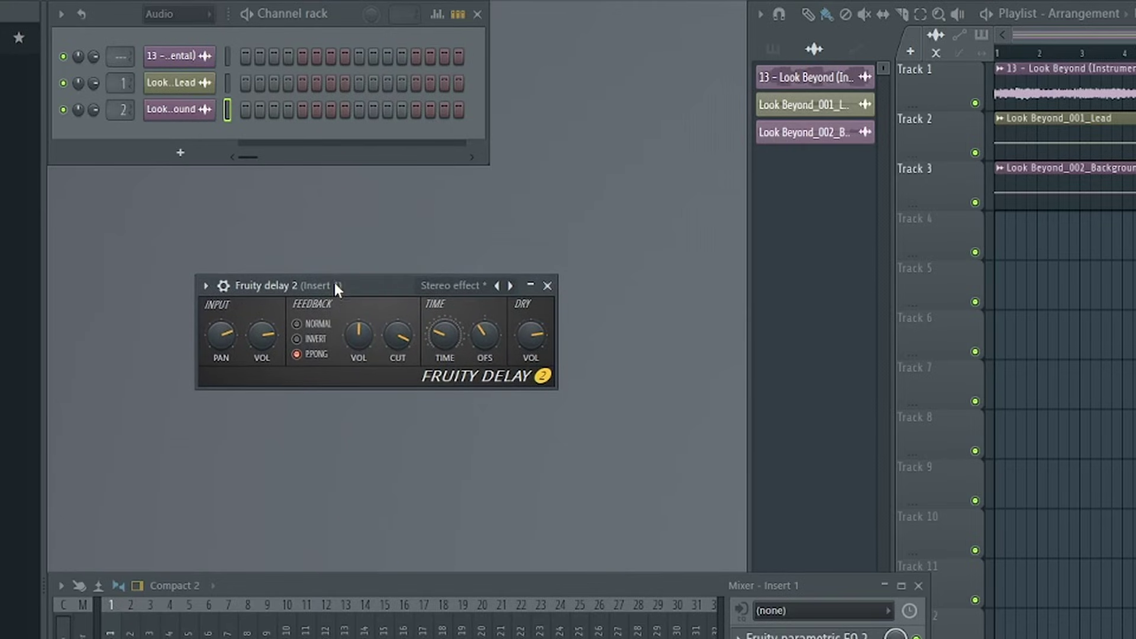
pyautogui.press('space')
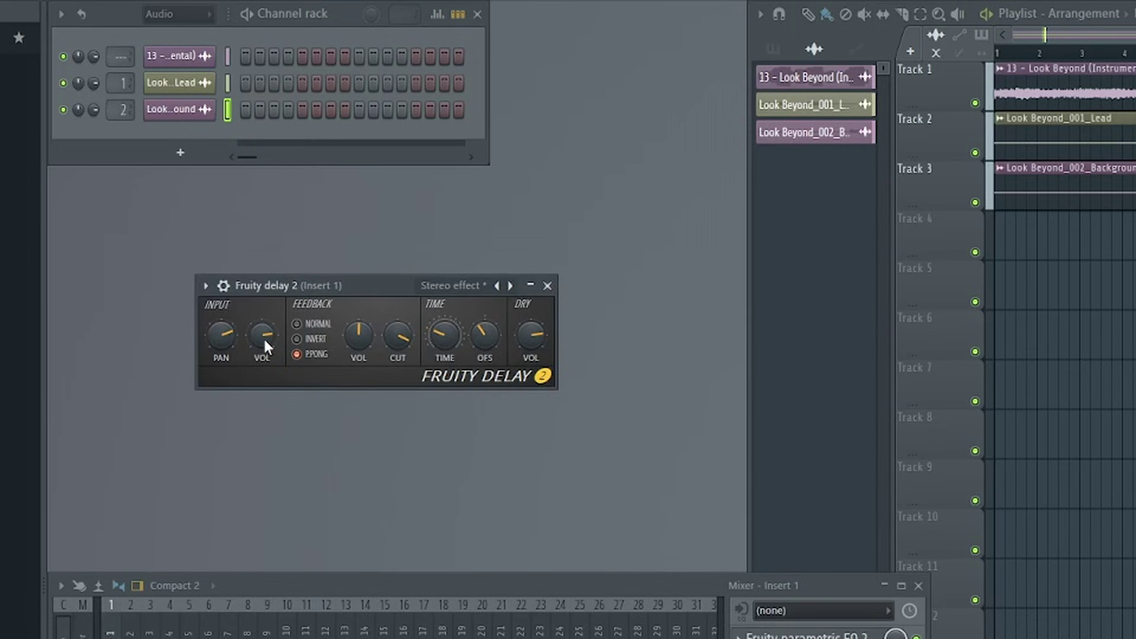
pyautogui.moveTo(264, 339)
pyautogui.mouseDown()
pyautogui.moveTo(264, 328)
pyautogui.moveTo(263, 338)
pyautogui.mouseUp()
pyautogui.press('space')
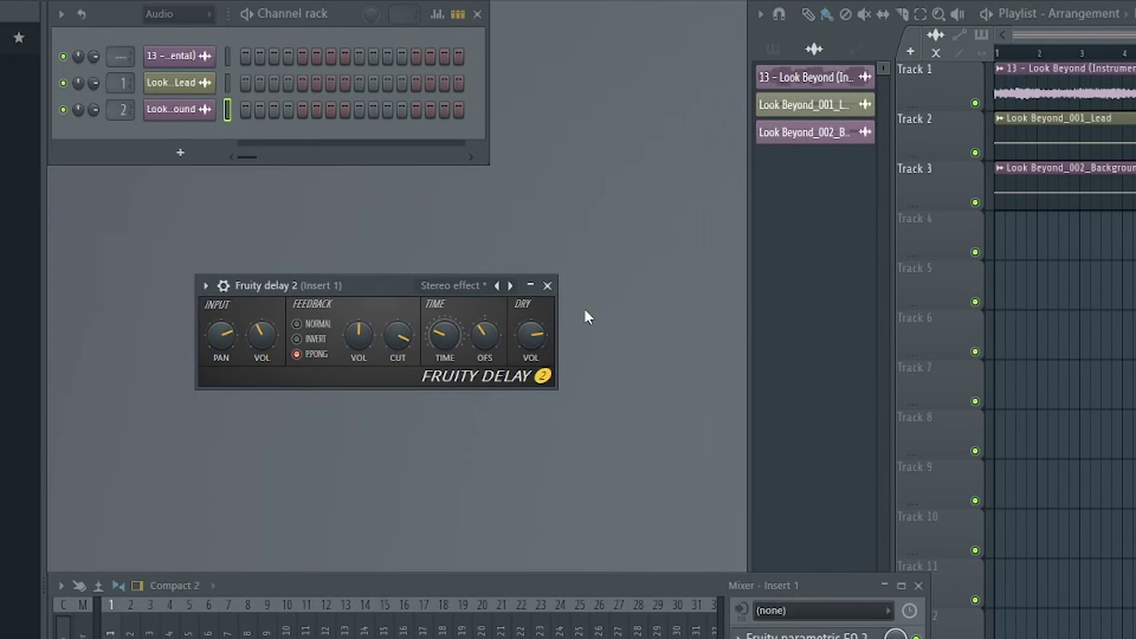
pyautogui.click(548, 286)
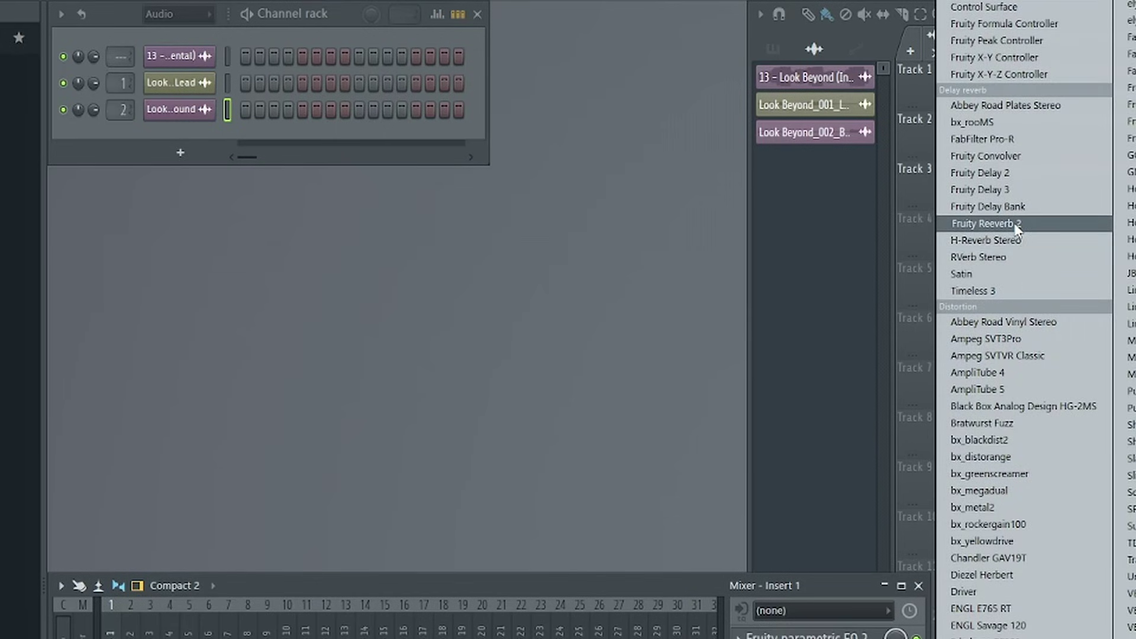
# Add Fruity Reeverb 2 to Insert 1 and start playback to hear it.
pyautogui.click(1041, 224)
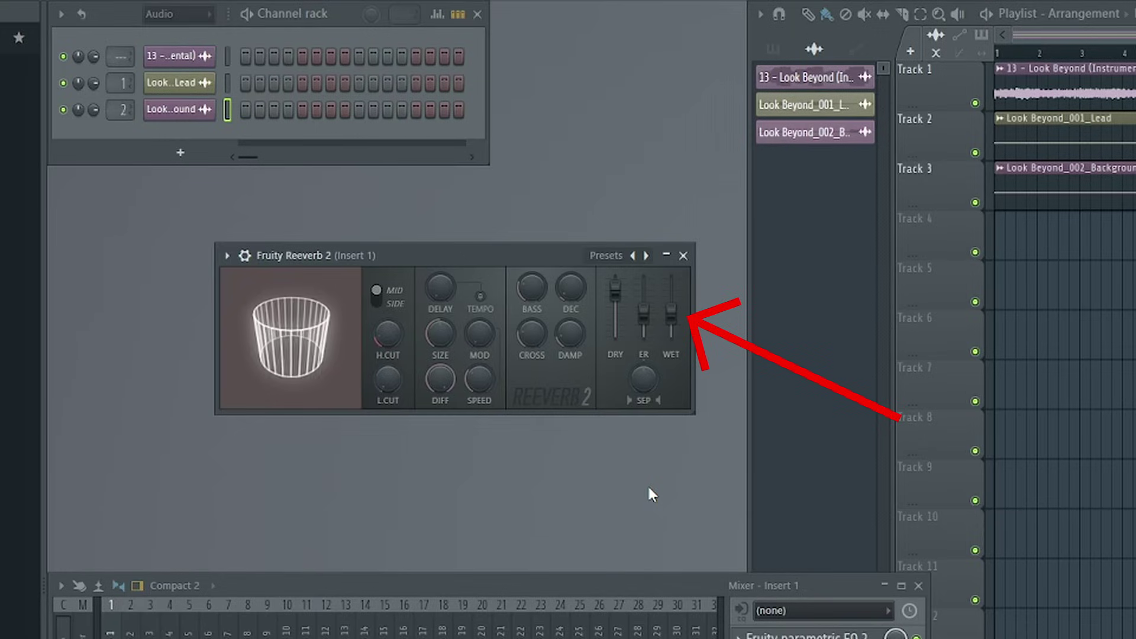
pyautogui.press('space')
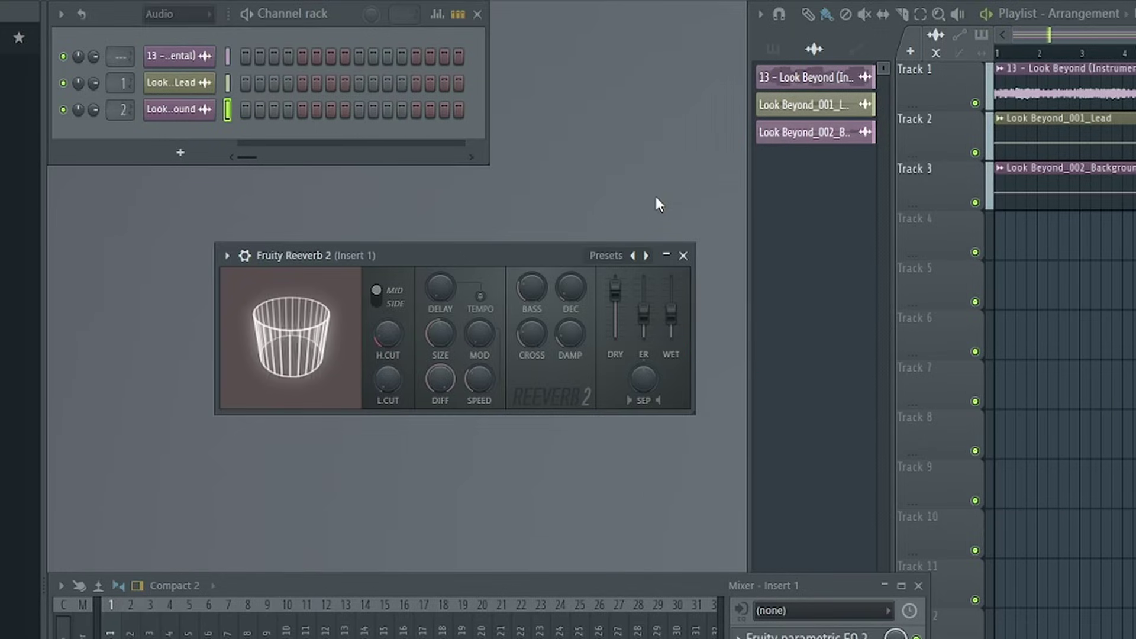
# Try the Cathedral reverb preset, then settle on Large Hall with a lowered wet level.
pyautogui.rightClick(645, 256)
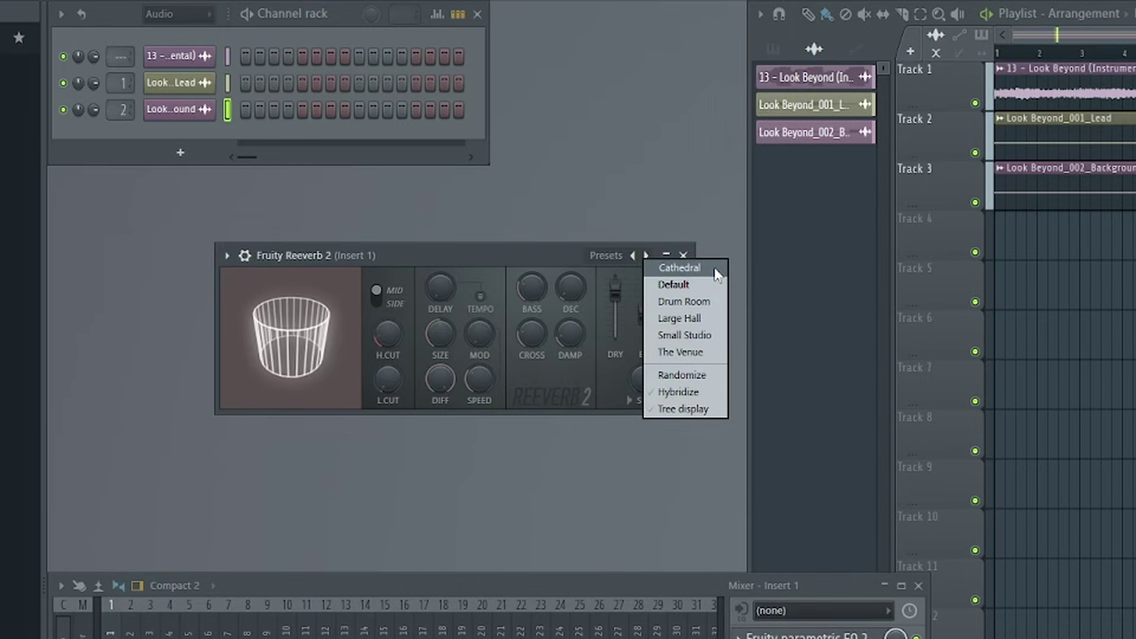
pyautogui.click(678, 268)
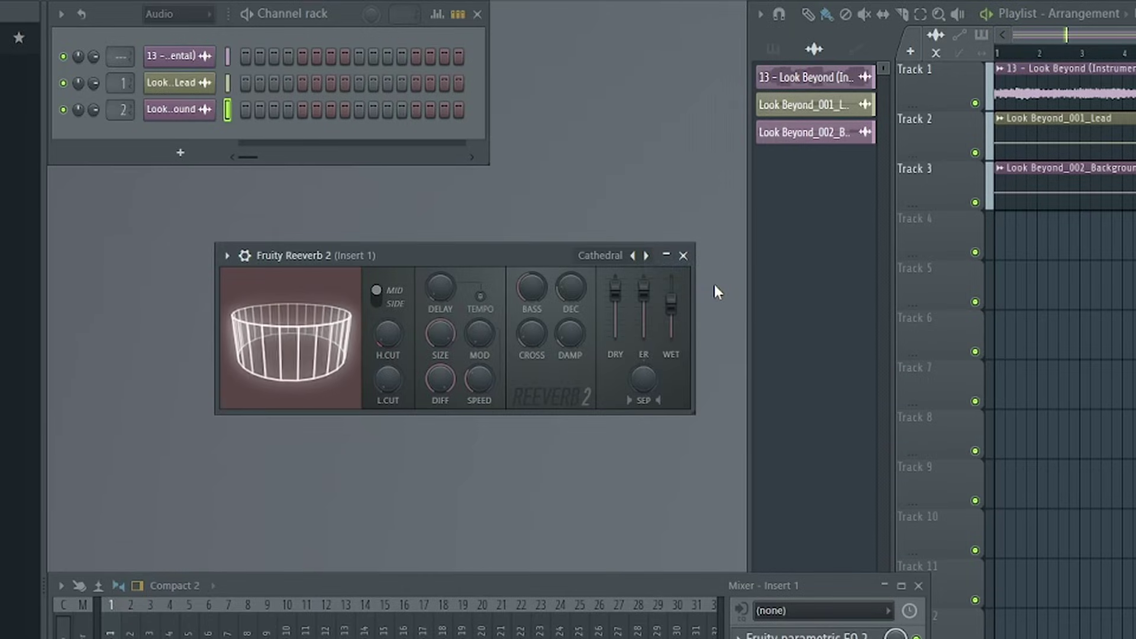
pyautogui.click(644, 255)
pyautogui.click(684, 317)
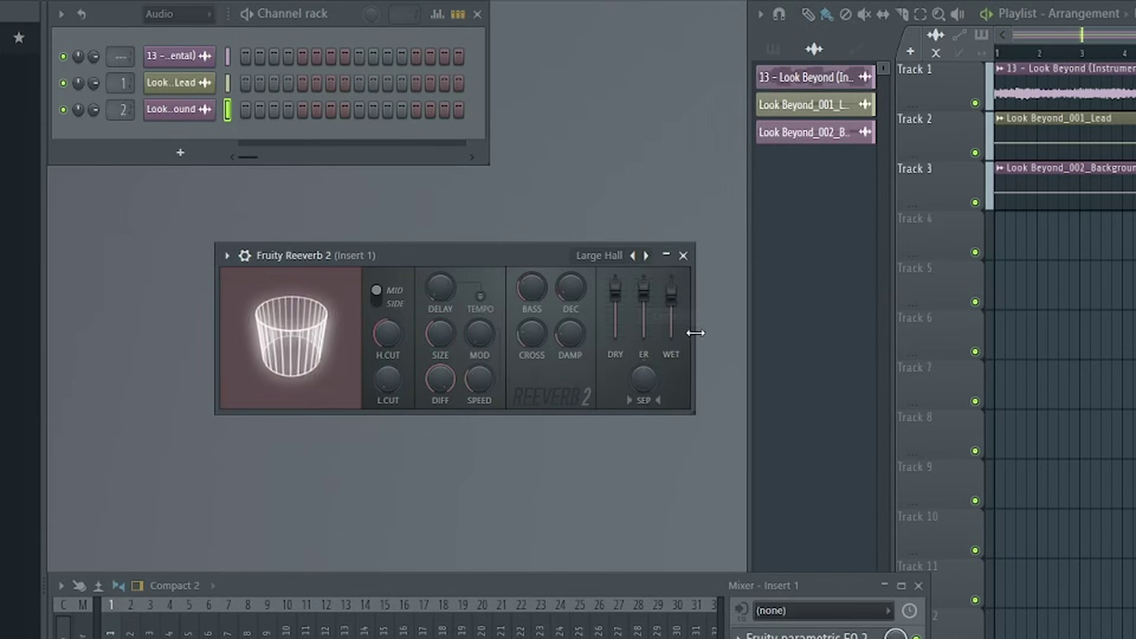
pyautogui.moveTo(671, 291); pyautogui.dragTo(671, 313)
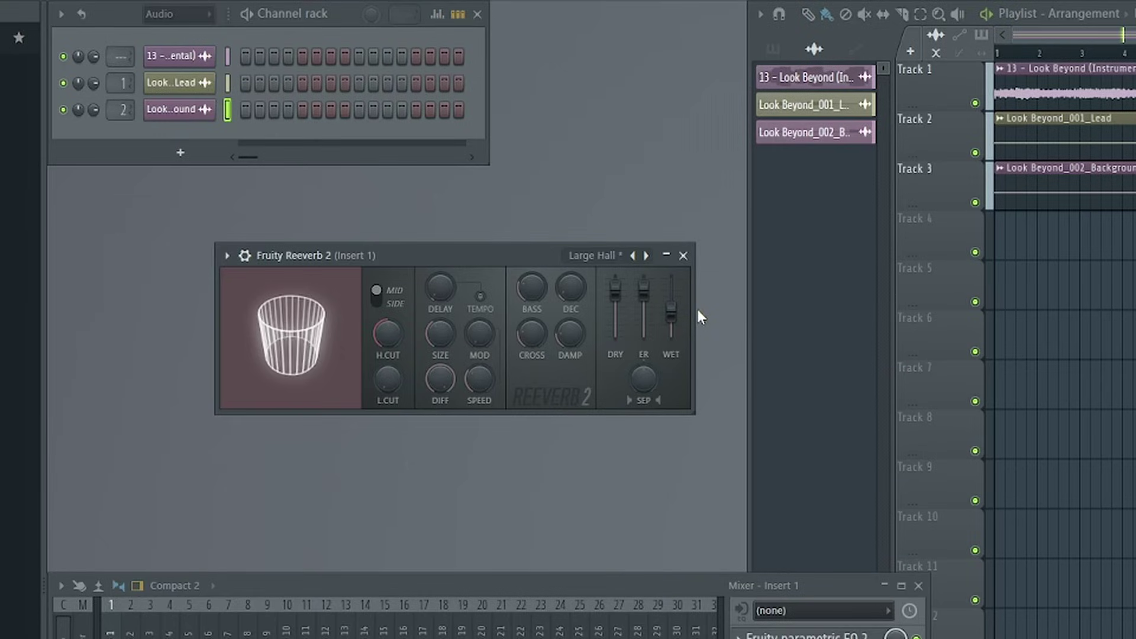
pyautogui.moveTo(674, 311); pyautogui.dragTo(678, 313)
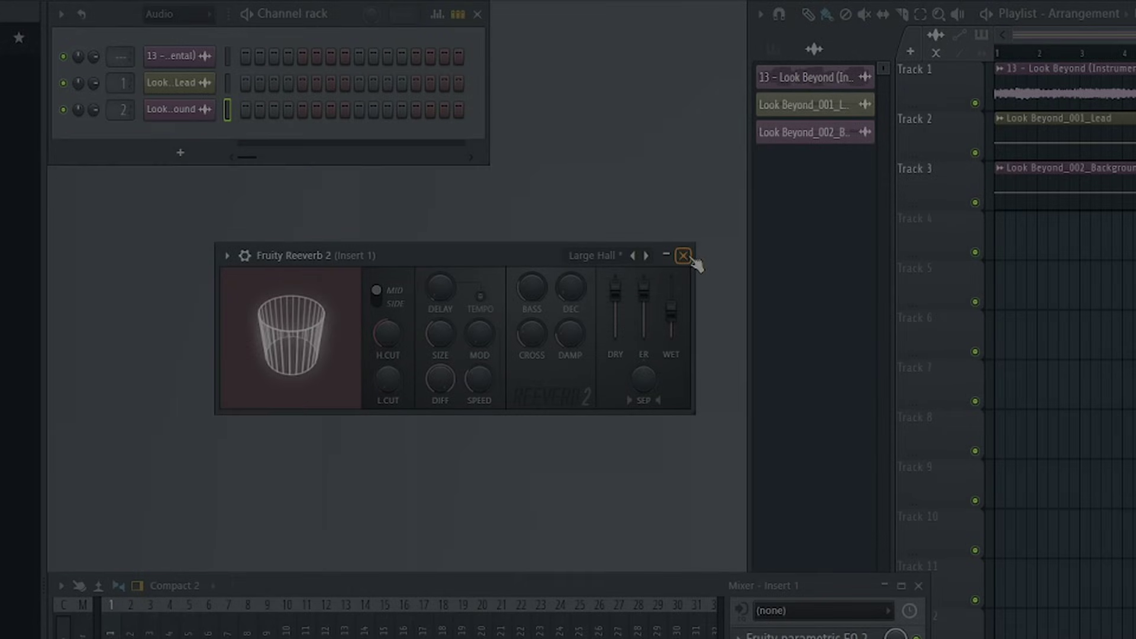
# Close Reeverb 2 and save Insert 1's effect chain as a mixer track state.
pyautogui.click(684, 255)
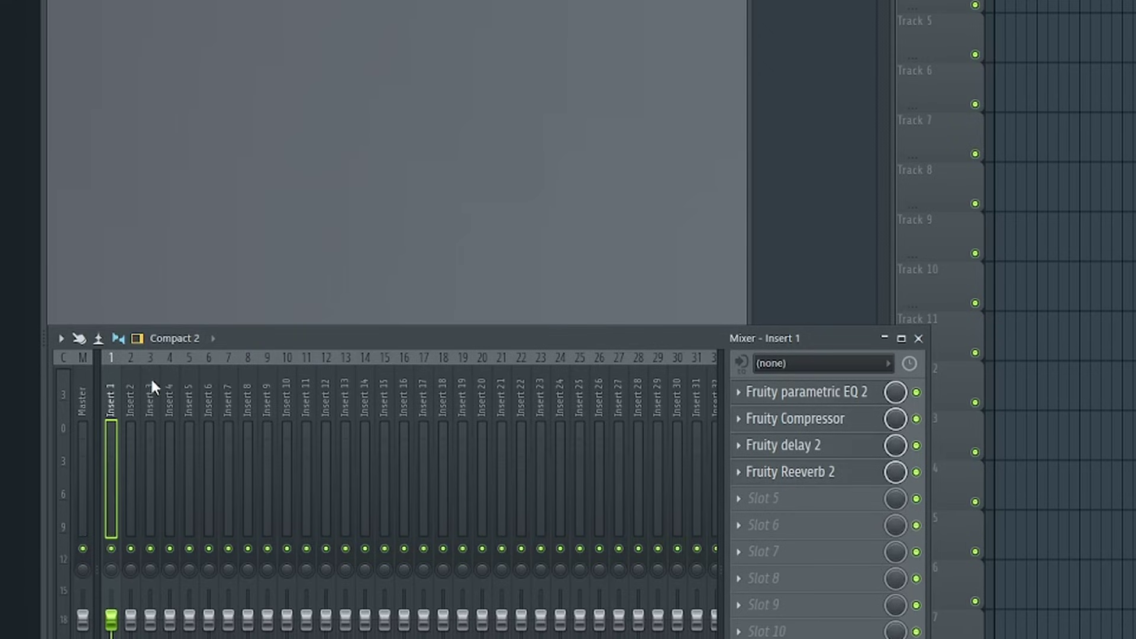
pyautogui.rightClick(113, 395)
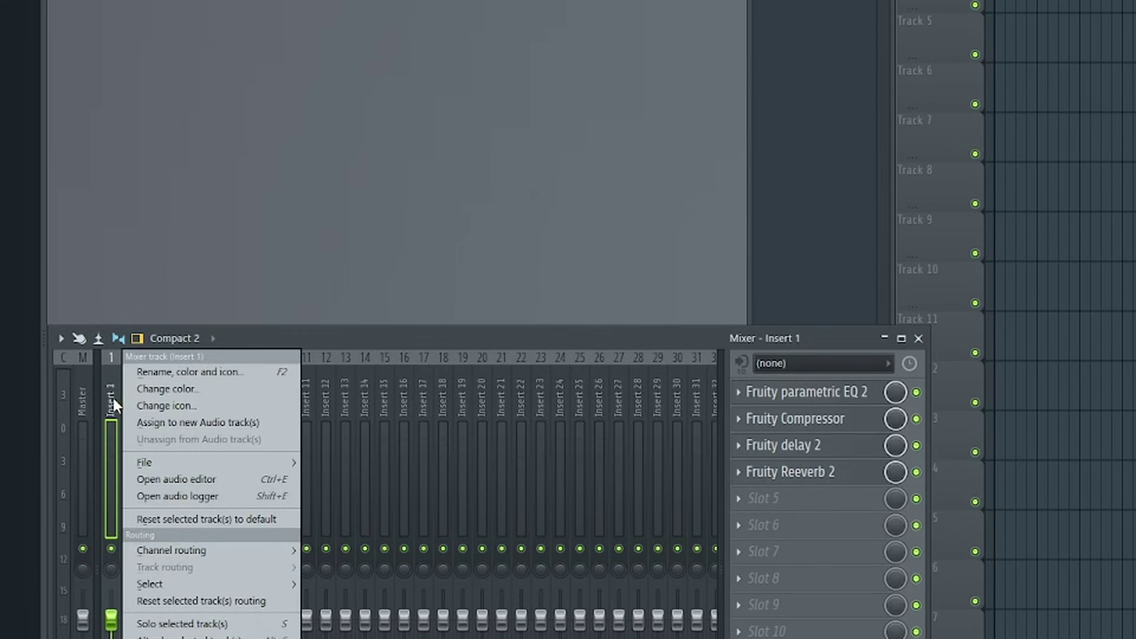
pyautogui.moveTo(175, 460)
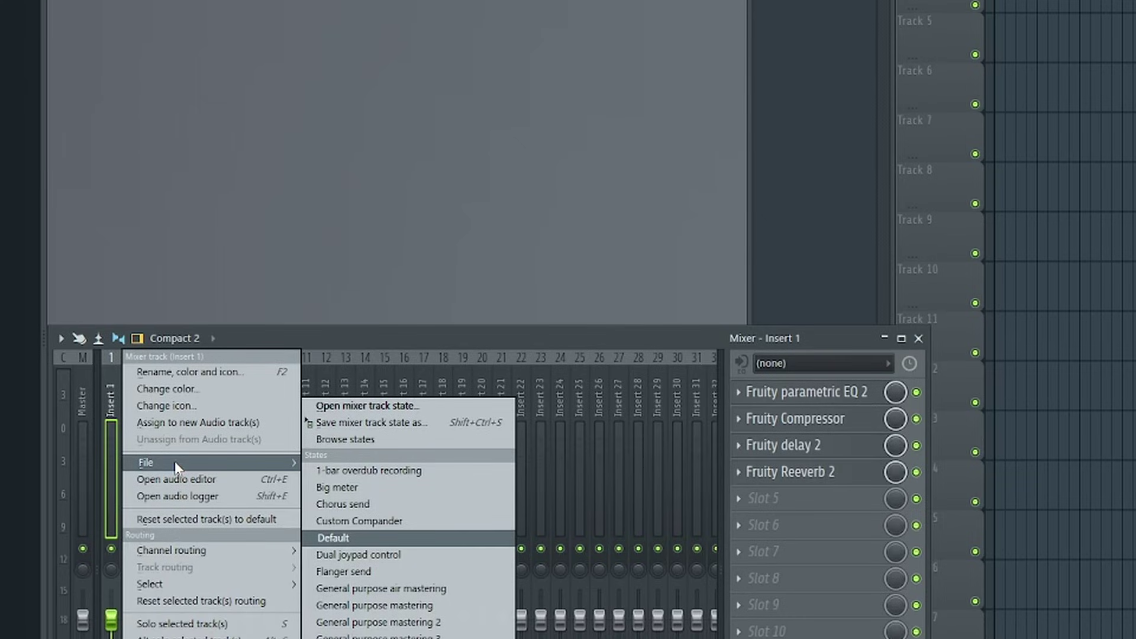
pyautogui.click(466, 429)
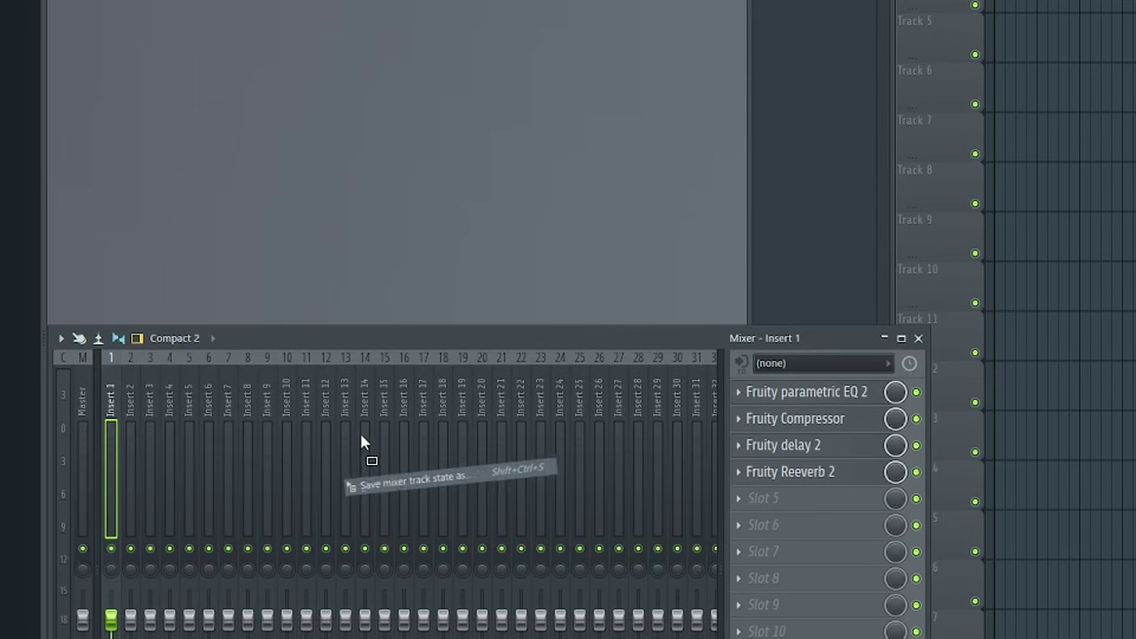
pyautogui.click(131, 400)
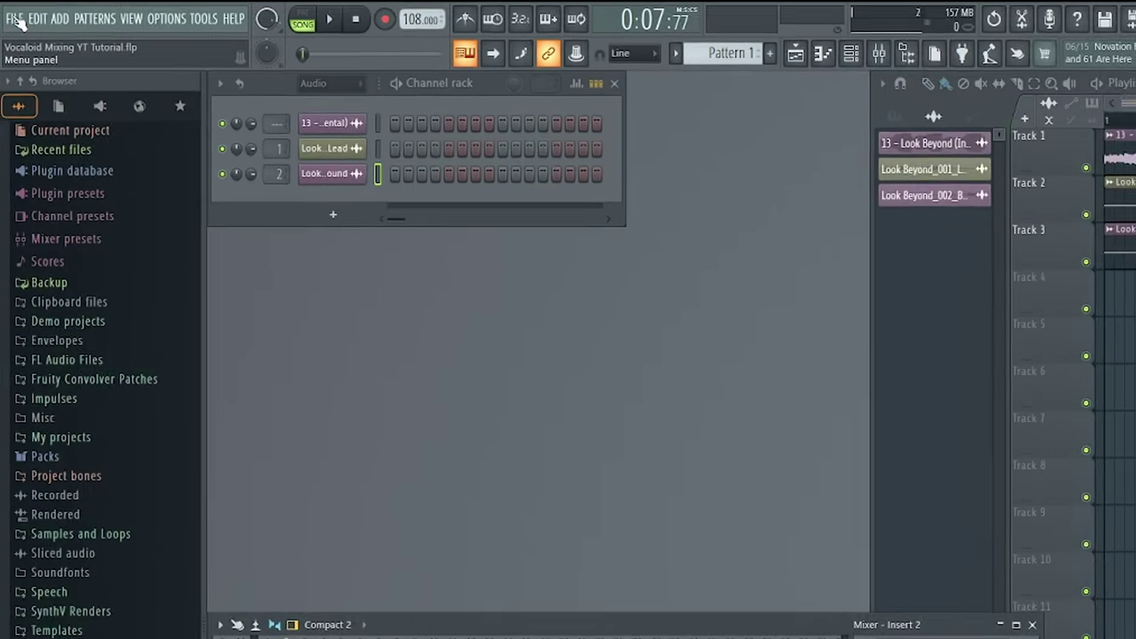
# Export the song as the MP3 'Vocaloid Mixing YT Tutorial.mp3'.
pyautogui.click(7, 7)
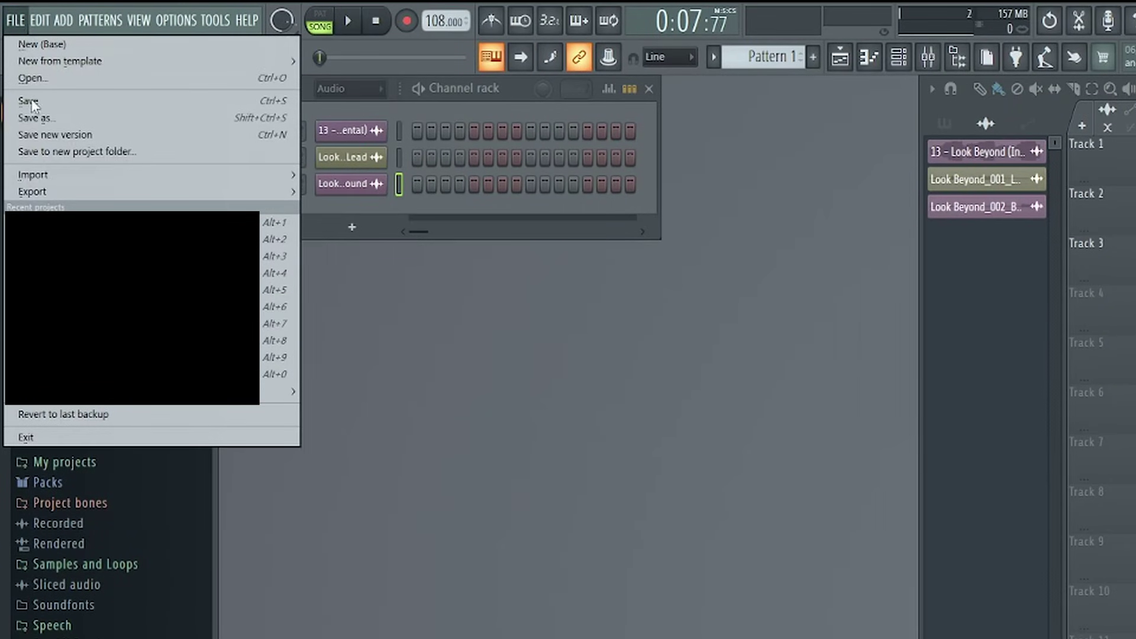
pyautogui.moveTo(81, 188)
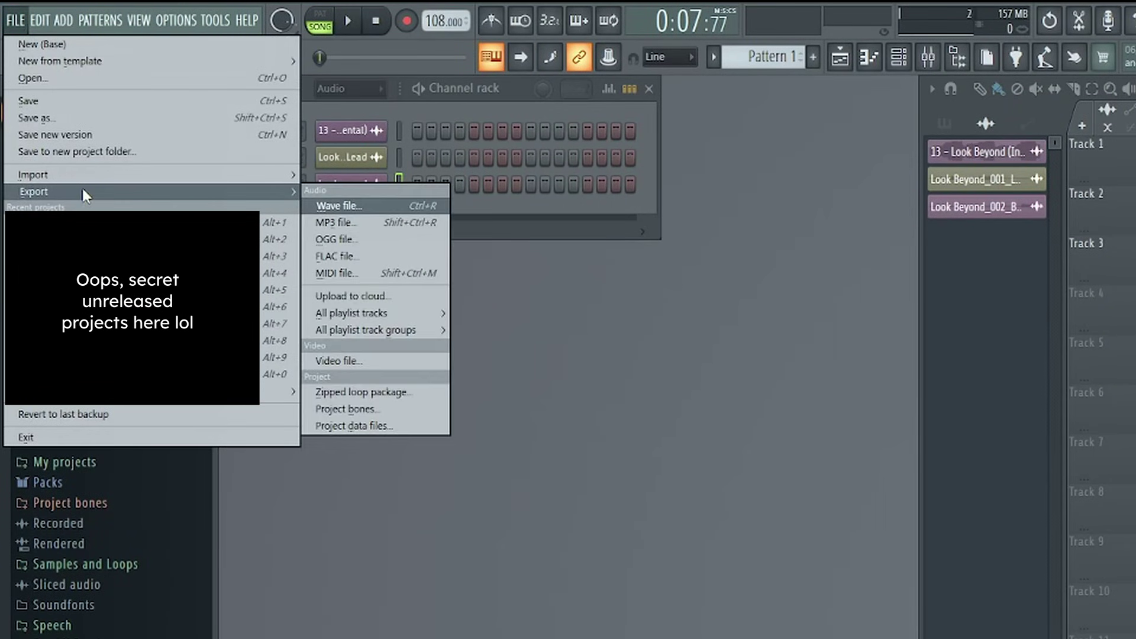
pyautogui.click(365, 223)
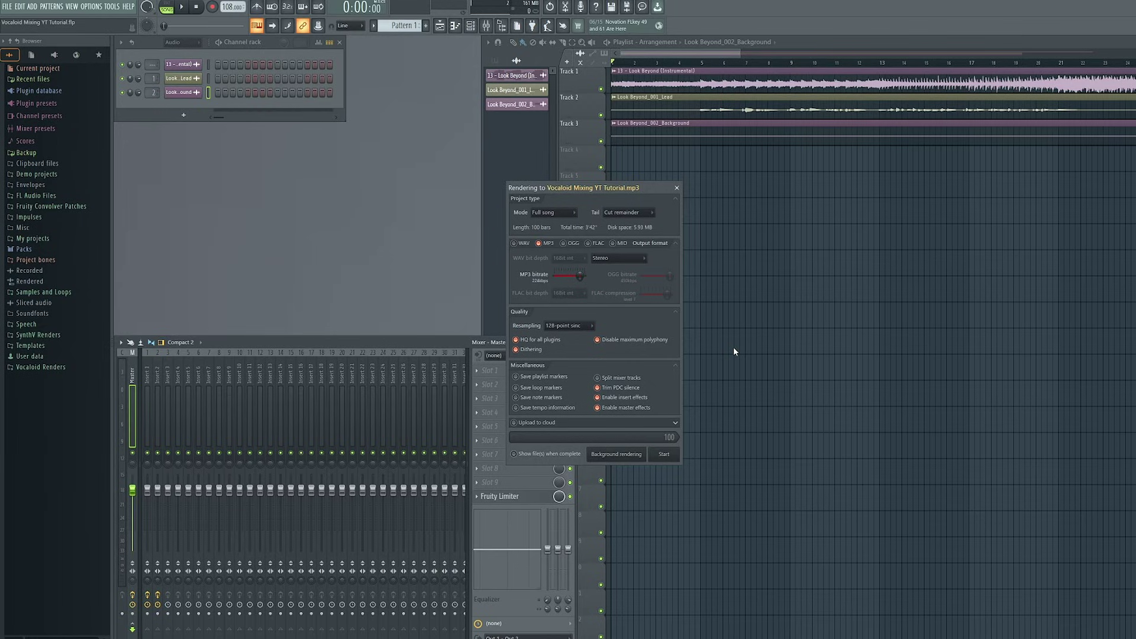
pyautogui.click(664, 454)
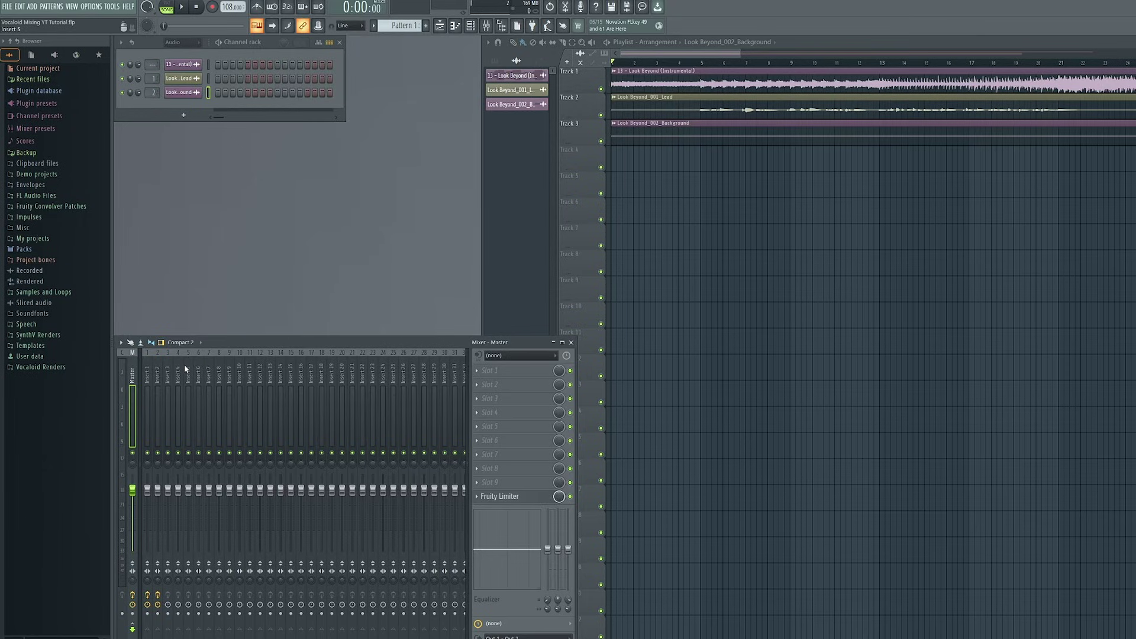
pyautogui.click(148, 374)
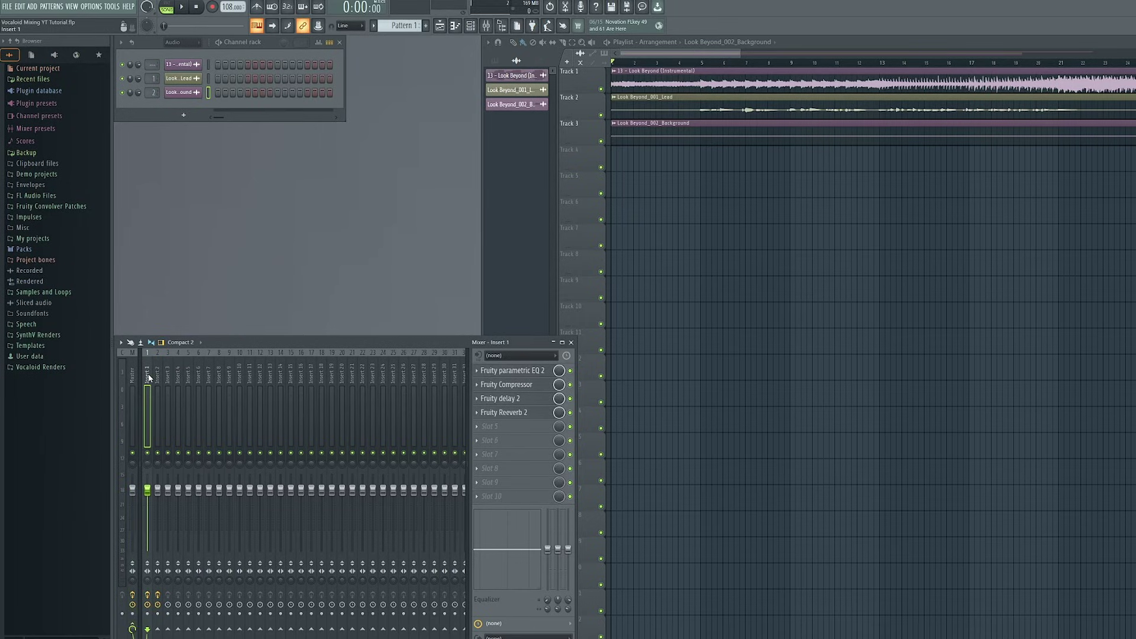